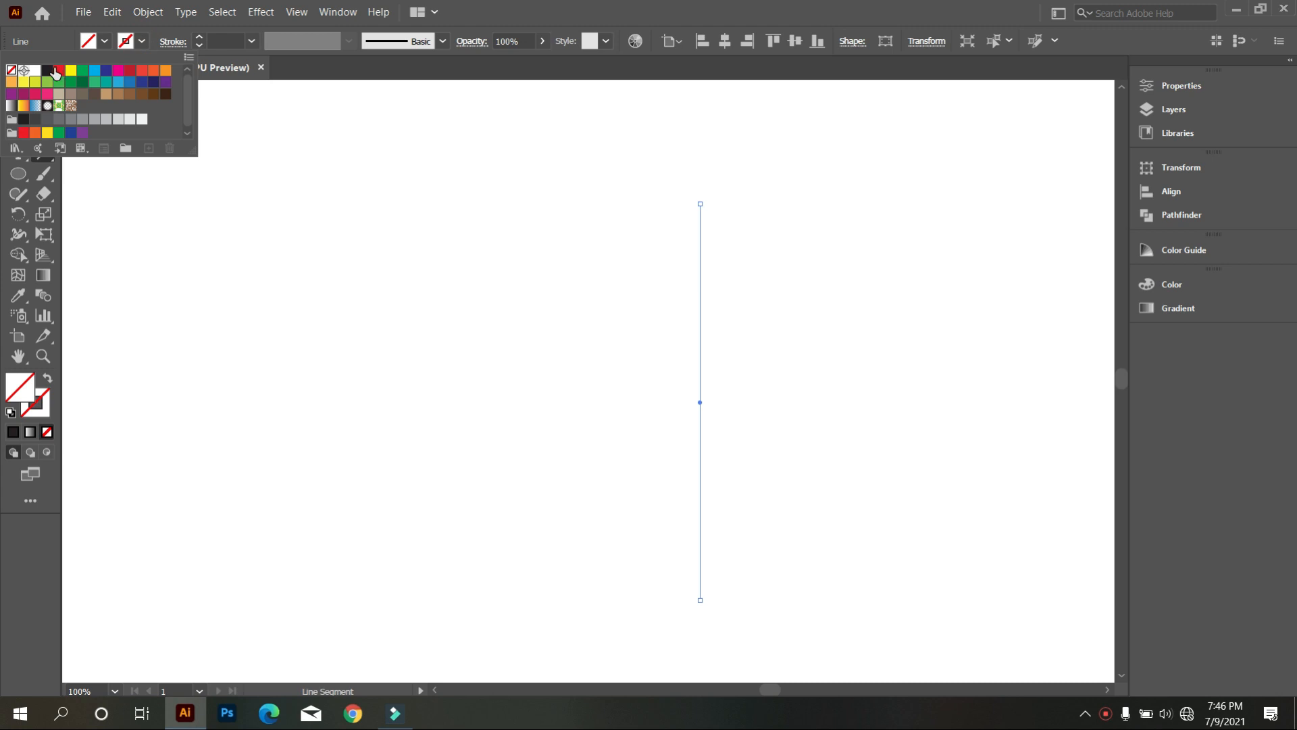
Step: Give the vertical line a black stroke and deselect it
click(43, 71)
click(145, 230)
key(v)
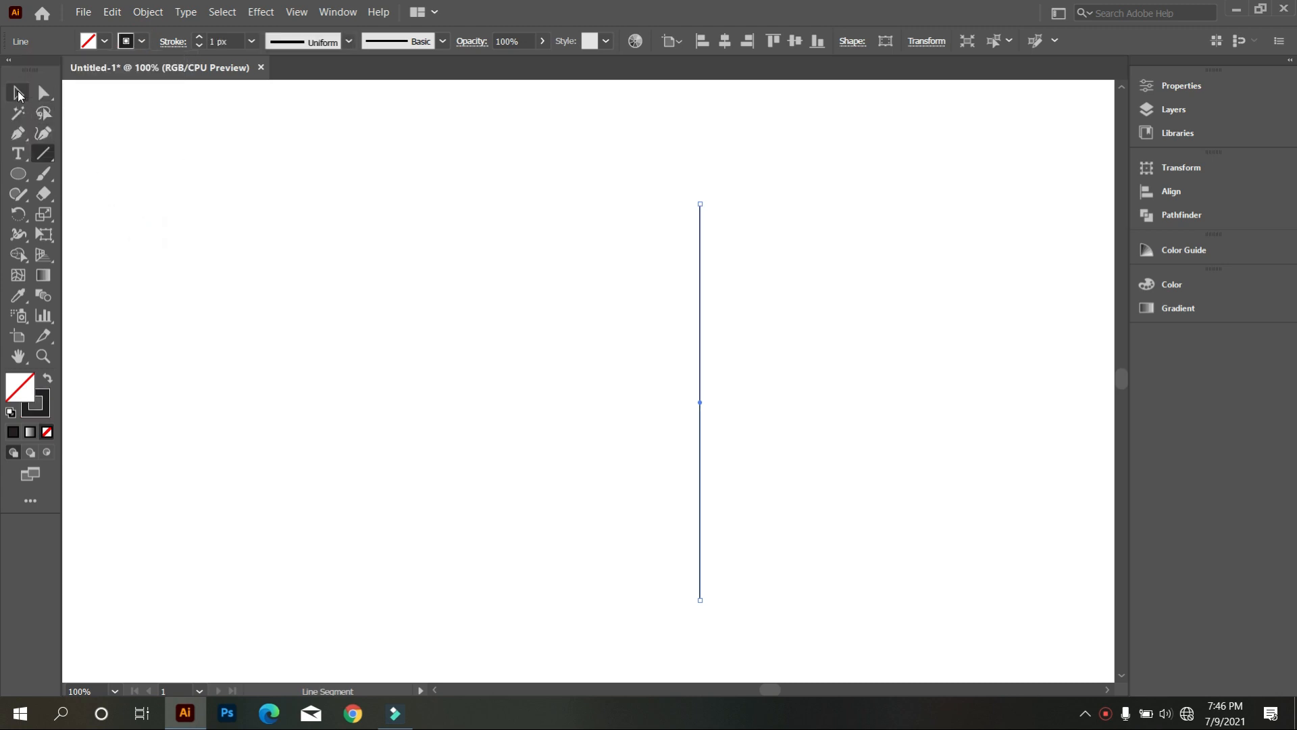
click(413, 315)
Step: Copy the vertical line a short distance to the left and repeat the copy to make eight evenly spaced lines
drag(565, 310, 781, 521)
drag(698, 486, 682, 486)
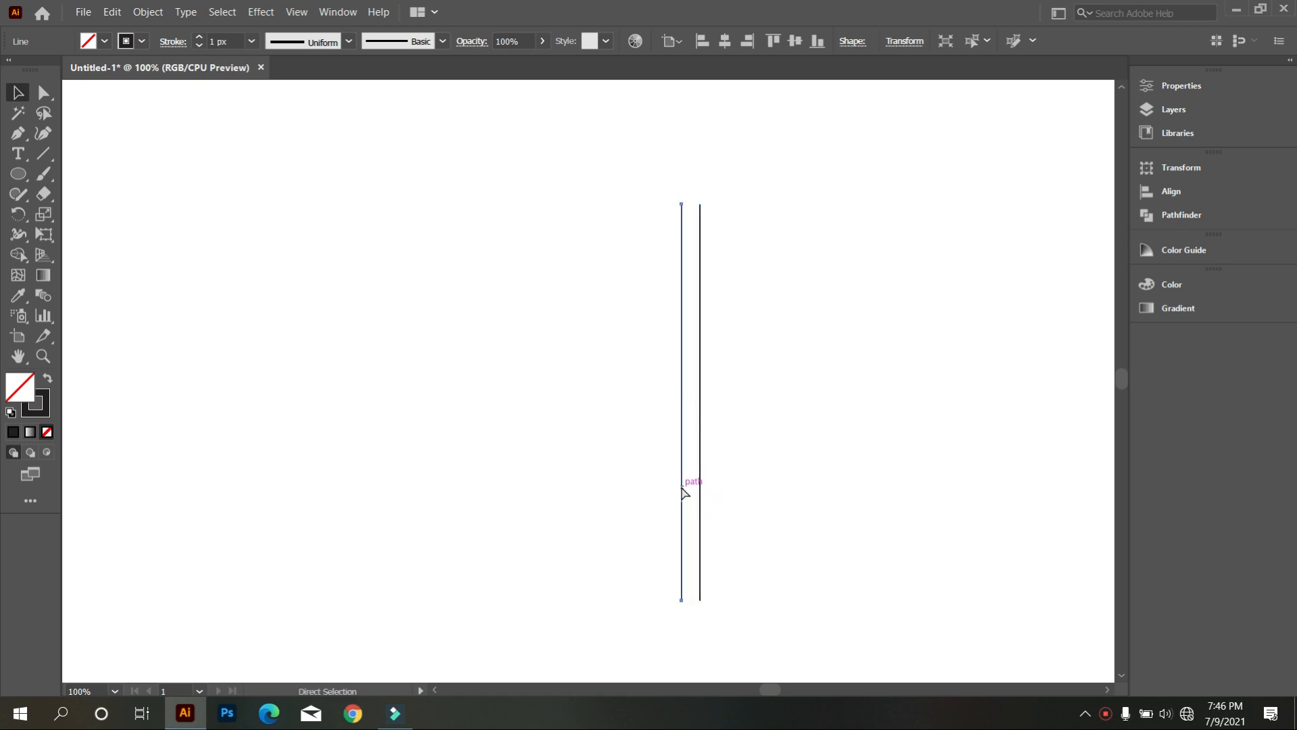
key(ctrl+d)
key(ctrl+d)
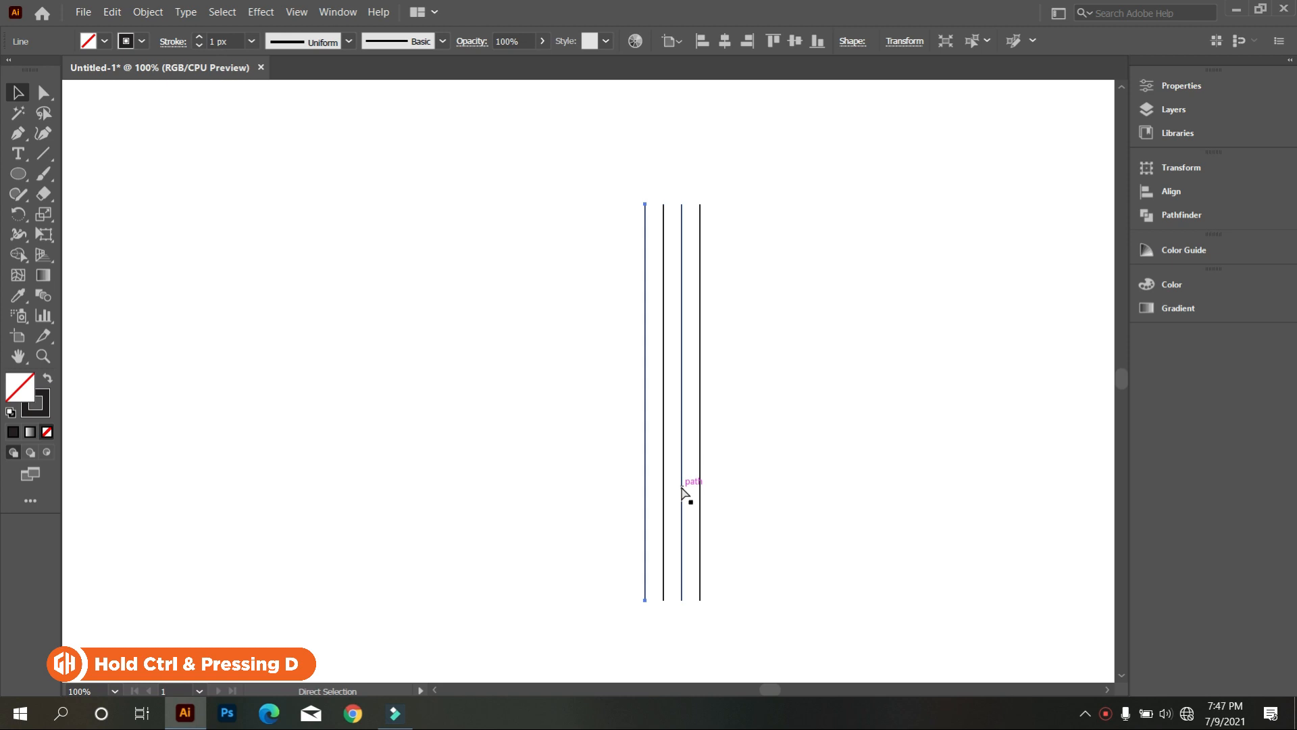
key(ctrl+d)
key(ctrl+d)
key(ctrl+d)
key(ctrl+d)
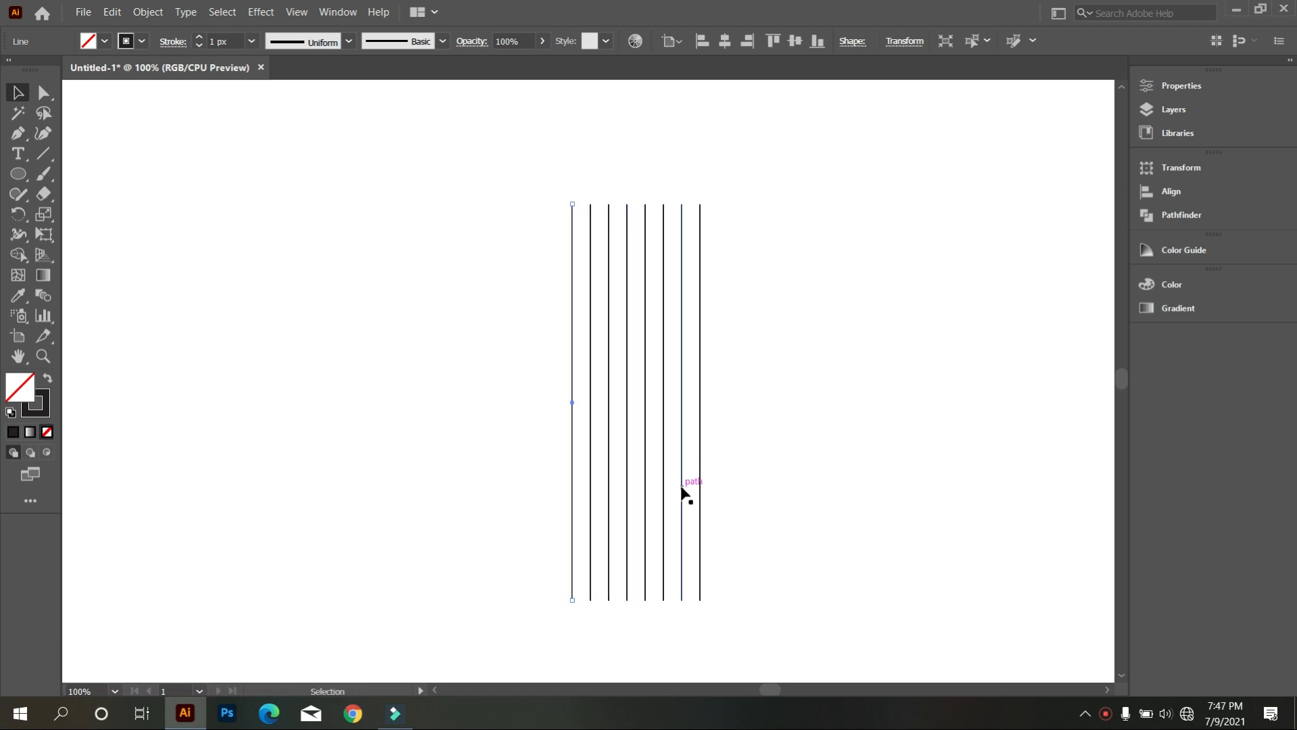
Step: Group all eight vertical lines
click(491, 367)
drag(408, 285, 909, 439)
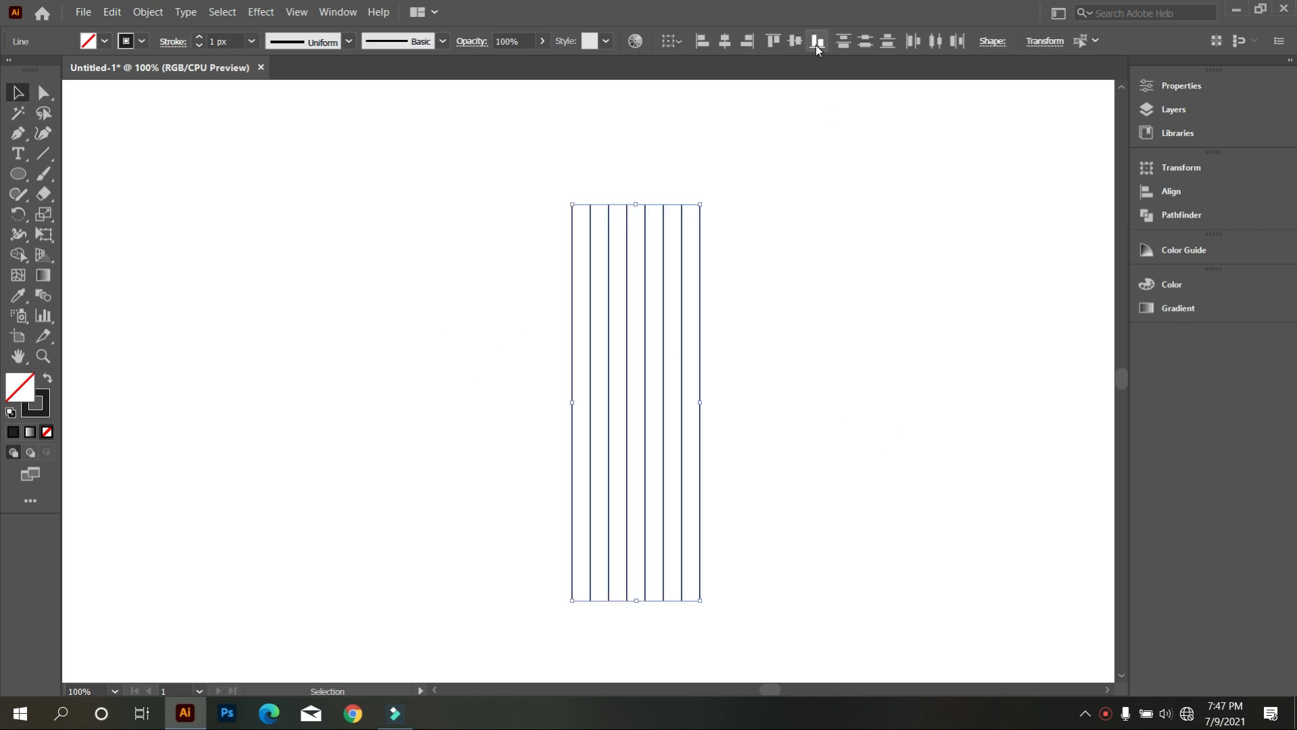
right_click(725, 230)
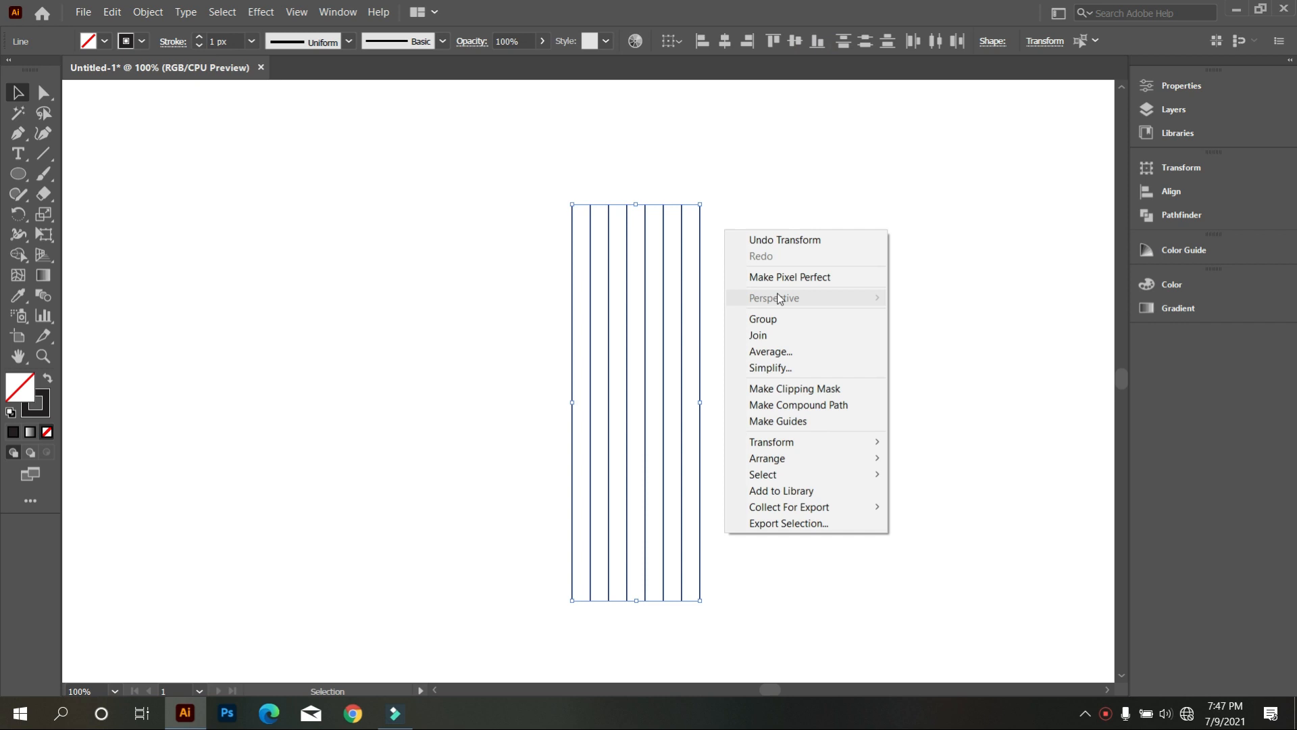
click(785, 319)
click(784, 319)
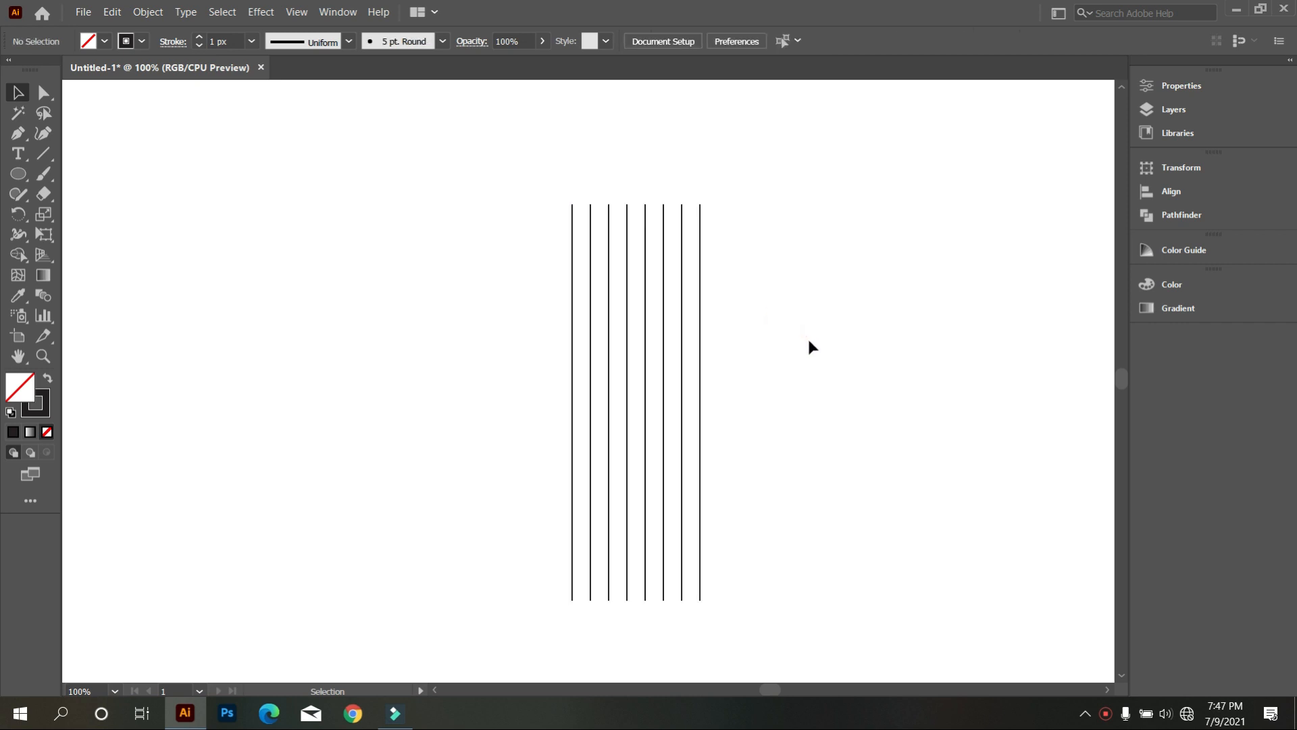
Step: Draw a hexagon, rotate it to stand on a corner, and place it beside the left edge of the line group
click(13, 187)
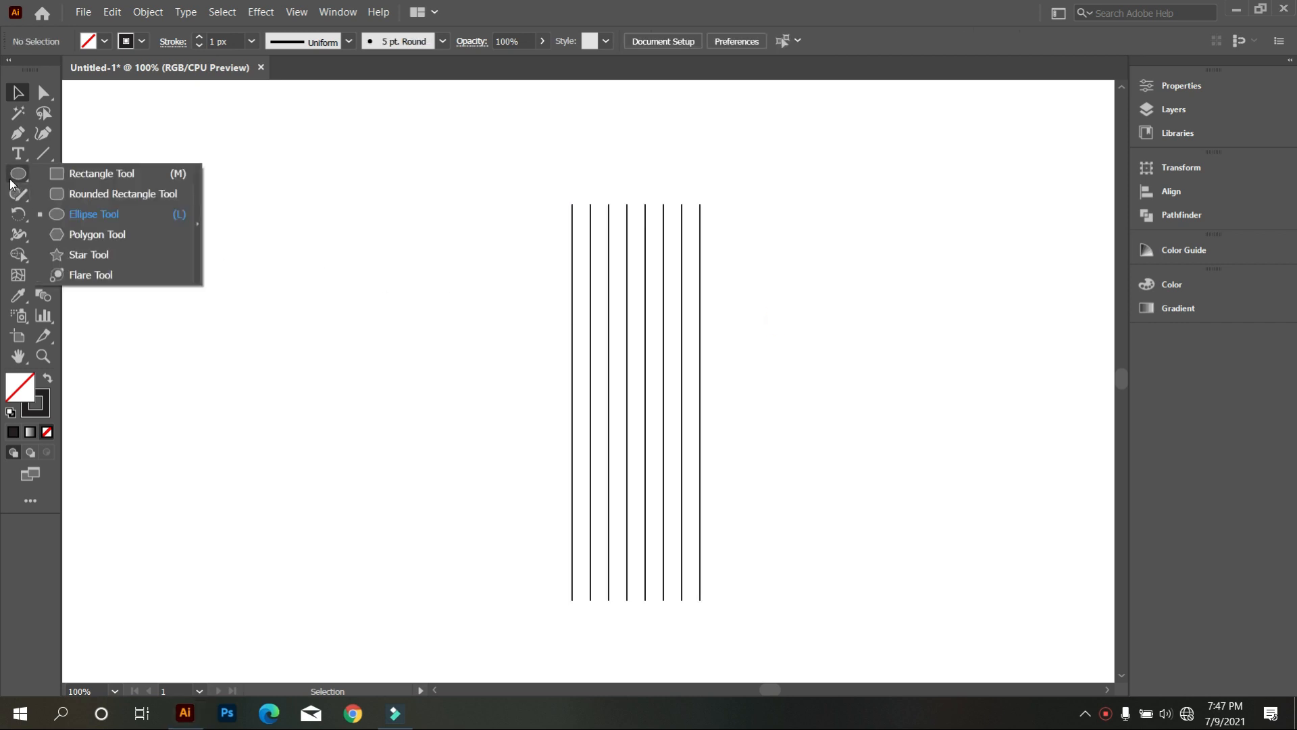
click(88, 235)
mouse_move(312, 319)
mouse_down()
mouse_move(385, 432)
mouse_move(374, 424)
mouse_up()
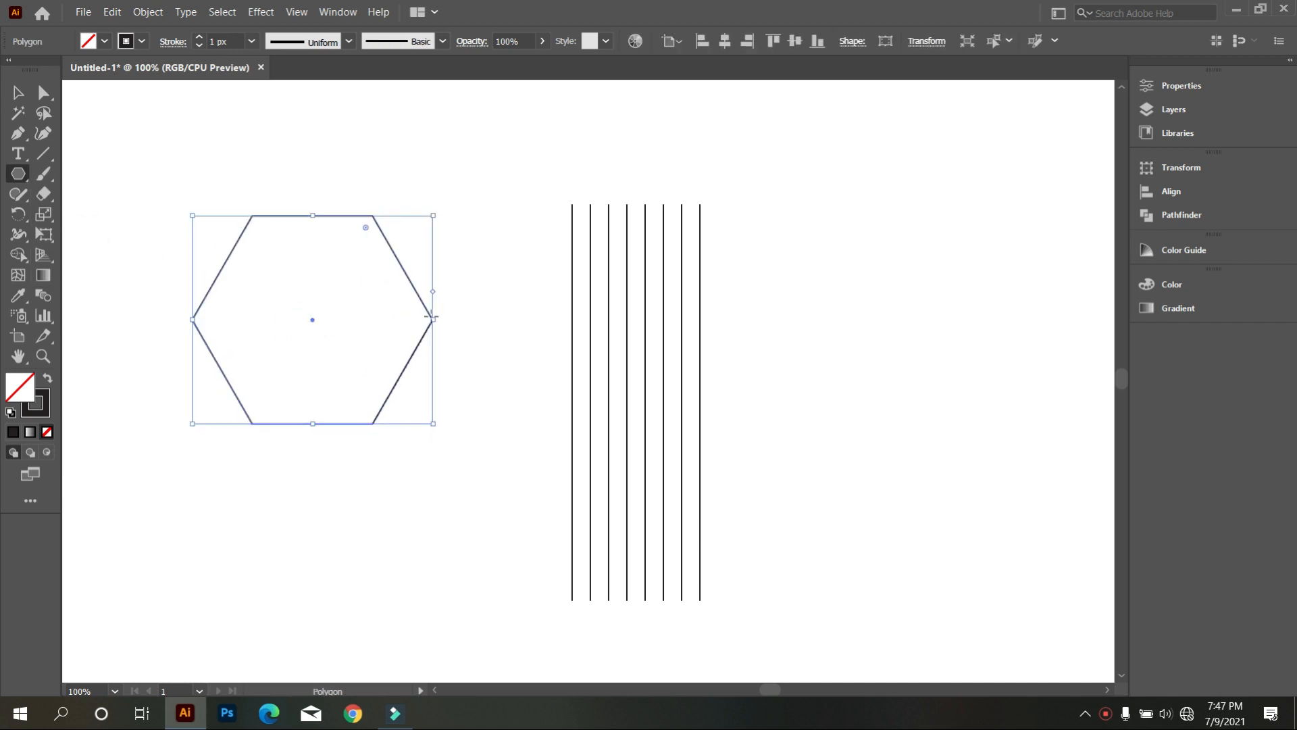
drag(441, 211, 437, 463)
click(18, 92)
click(194, 157)
drag(415, 327, 516, 398)
Step: Make a reflected copy of the vertical line group across a 30° axis
click(538, 197)
drag(506, 181, 759, 281)
right_click(790, 283)
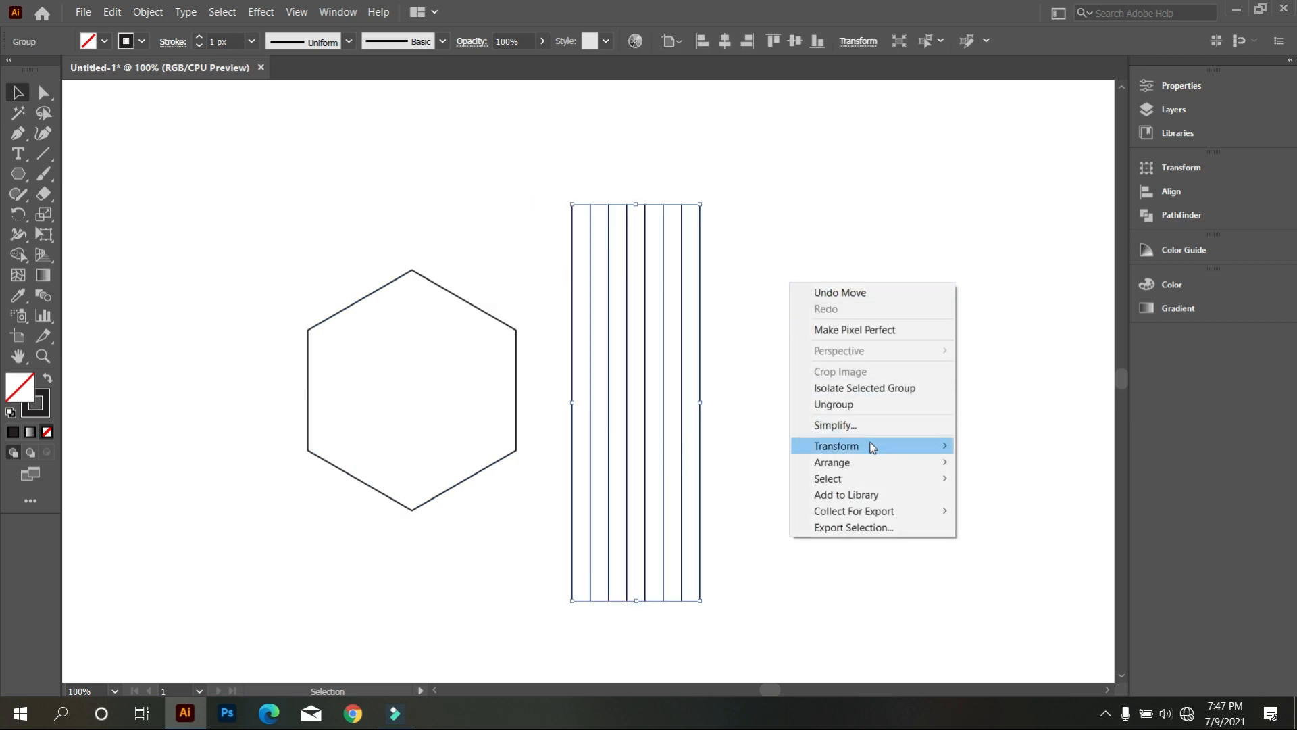
mouse_move(887, 454)
click(993, 499)
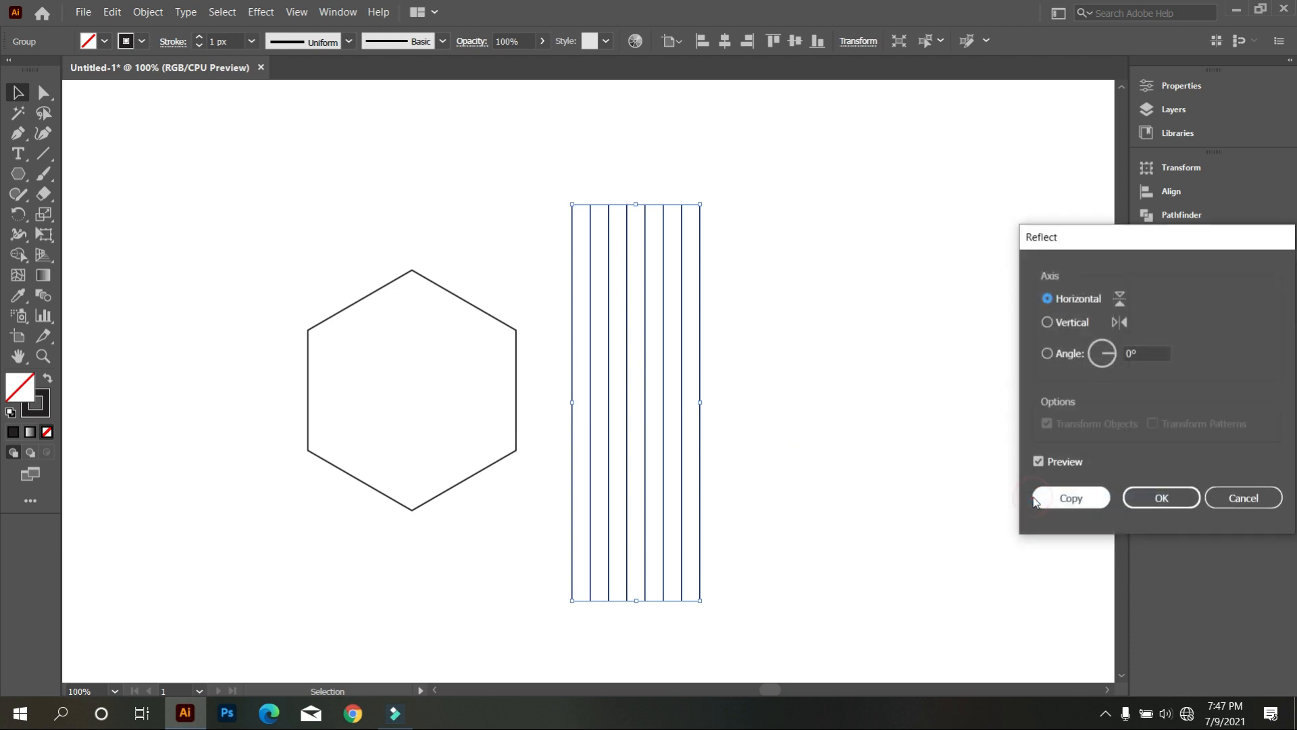
click(1156, 354)
key(shift+Up)
key(shift+Up)
key(shift+Up)
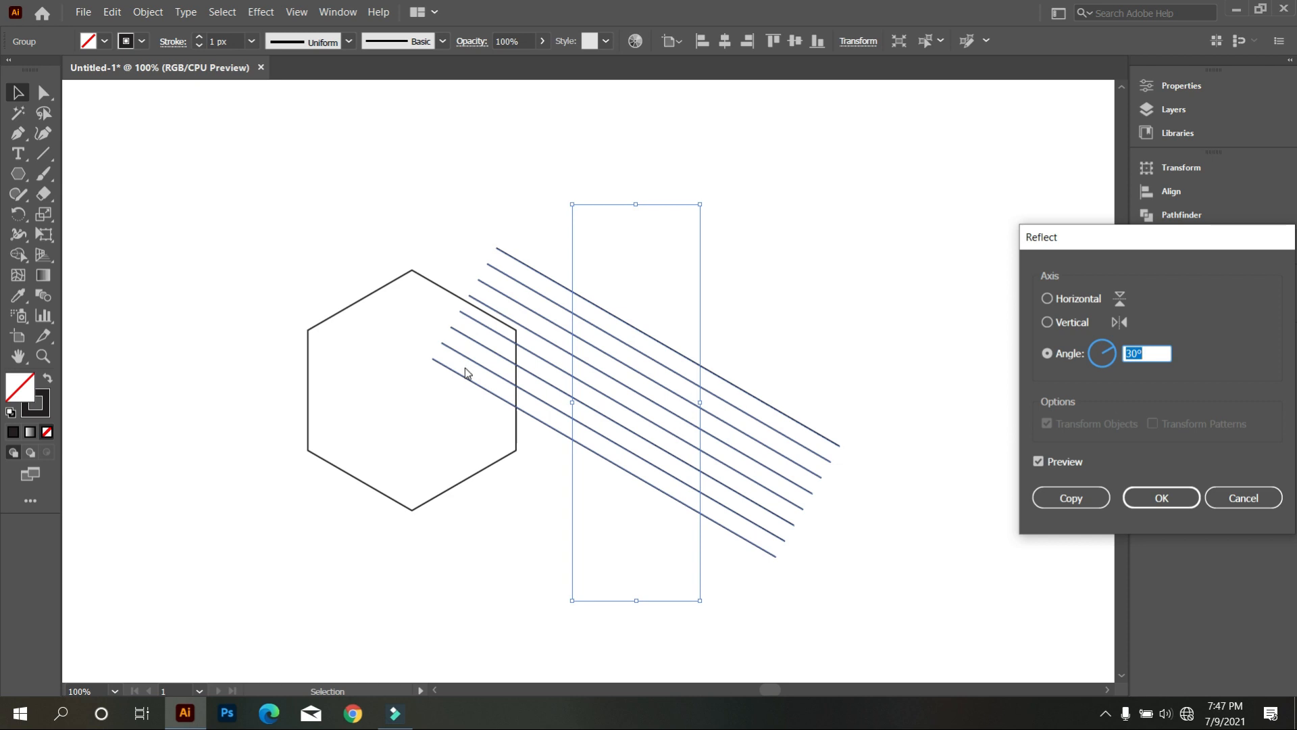
click(1089, 492)
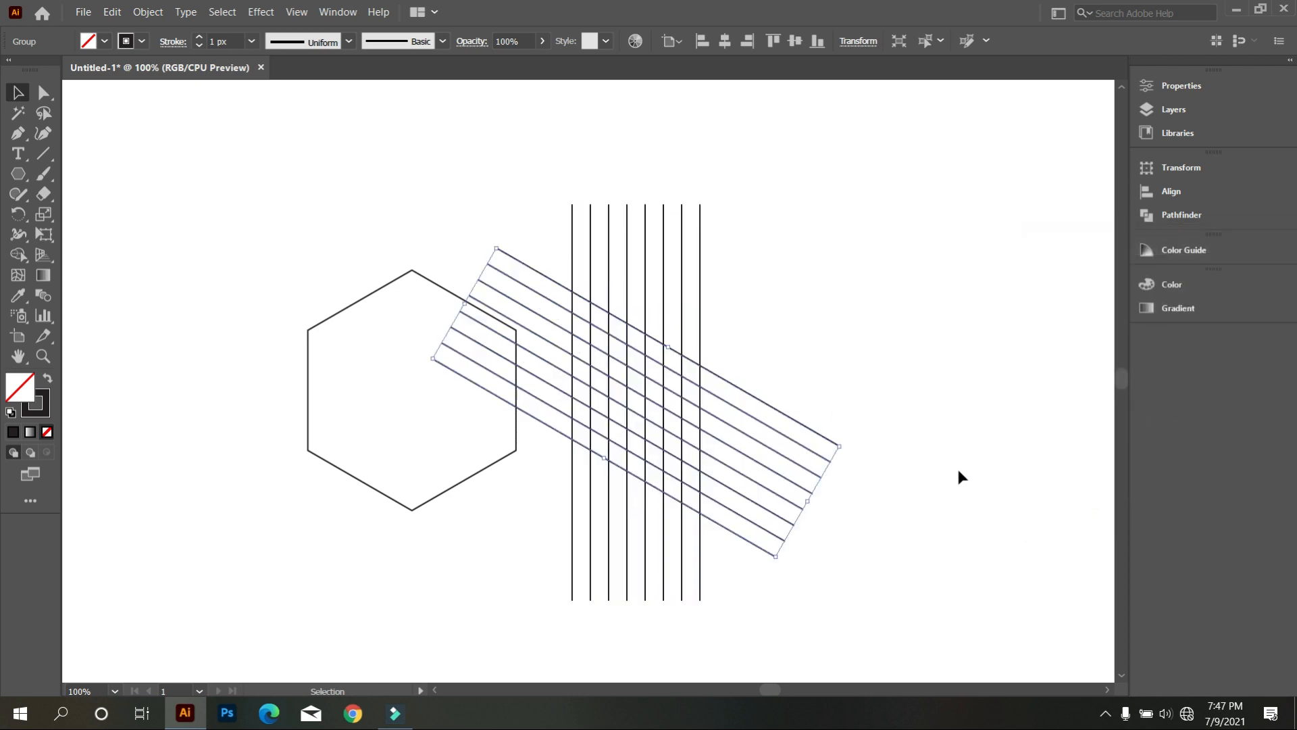
Step: Make a reflected copy of the slanted line group across the horizontal axis
right_click(808, 298)
mouse_move(927, 463)
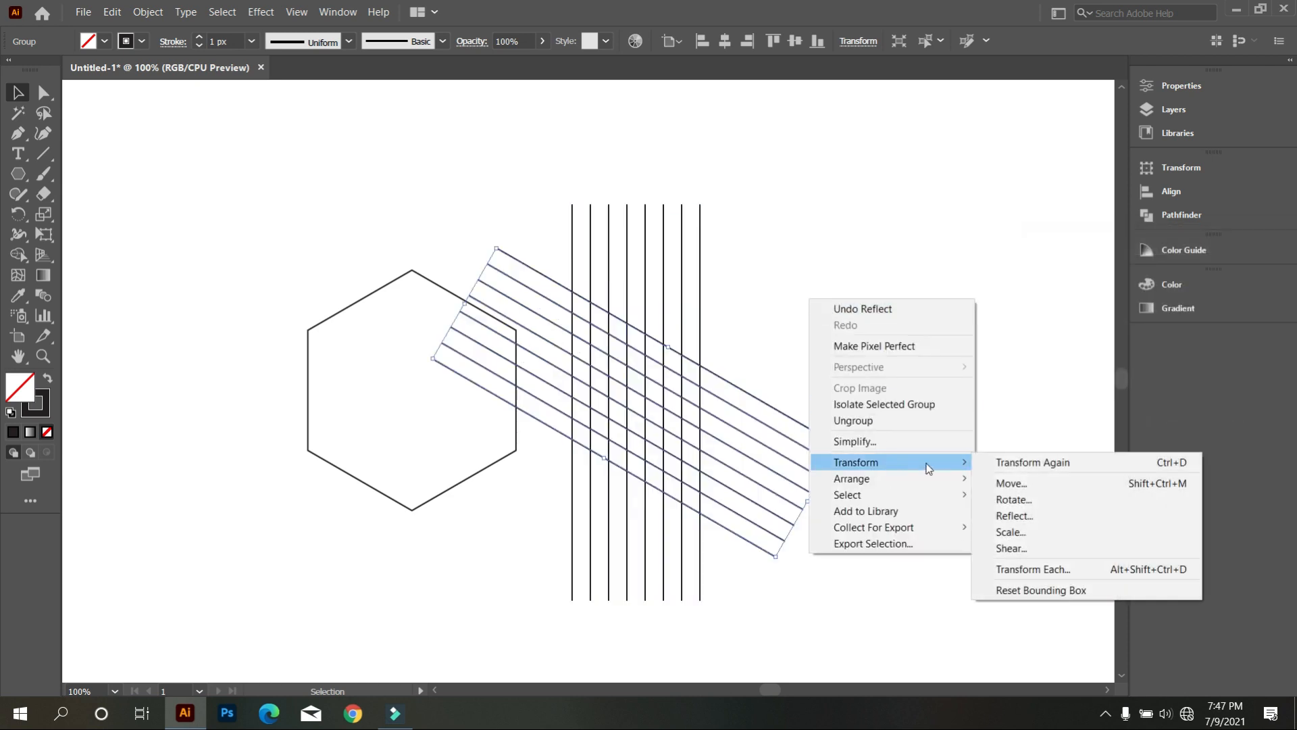
click(1013, 515)
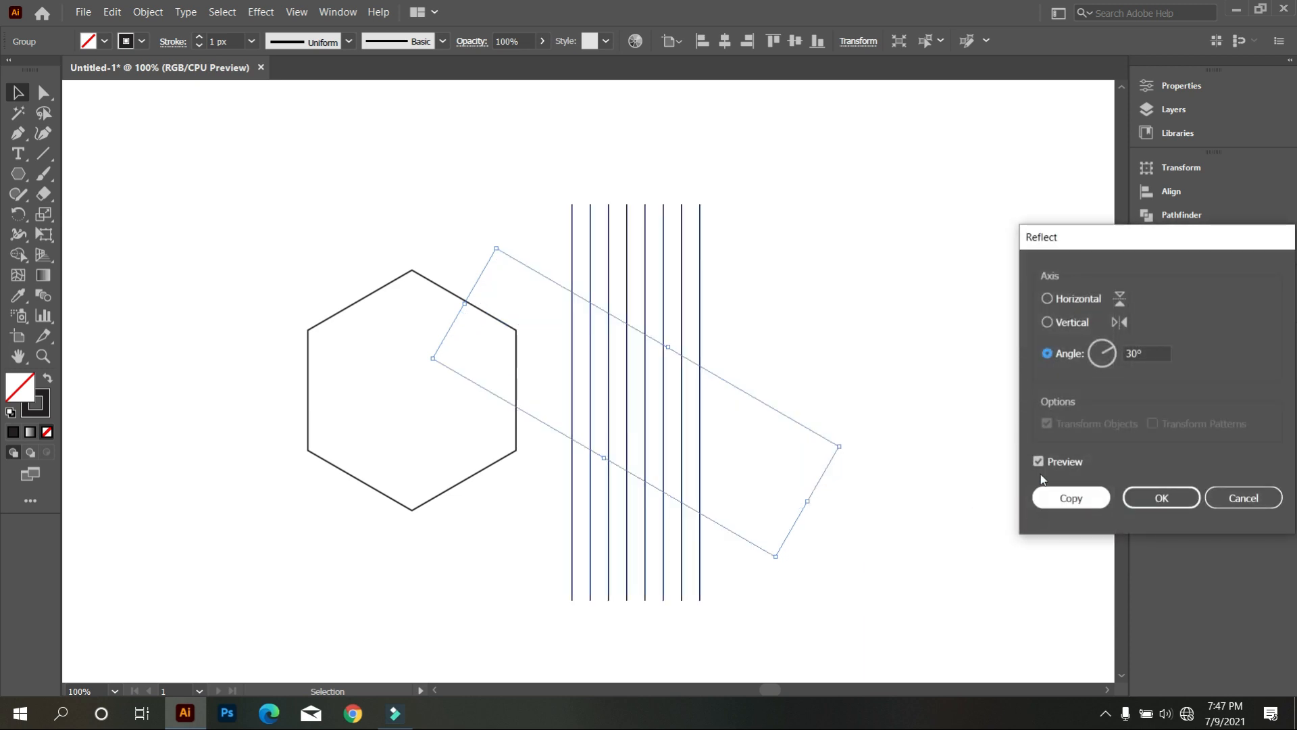
click(1049, 302)
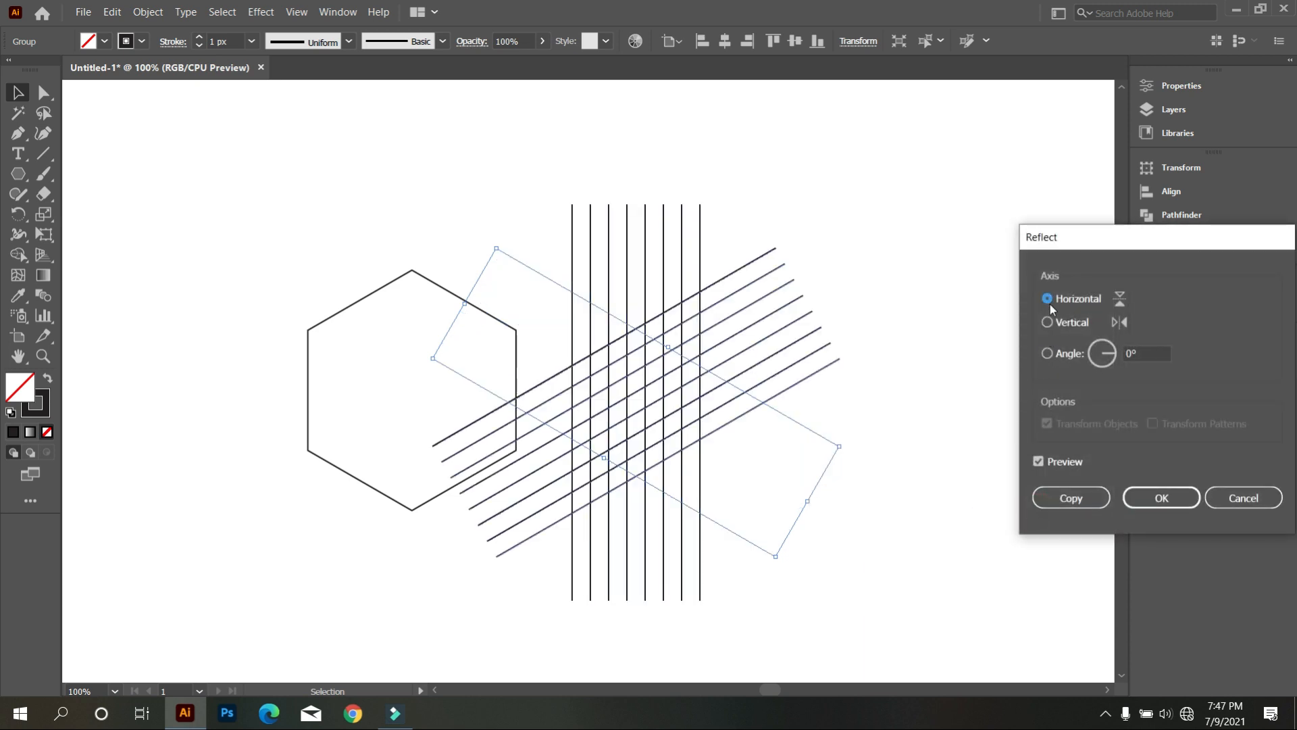
click(1059, 498)
Step: Delete the hexagon beside the line grid
click(998, 493)
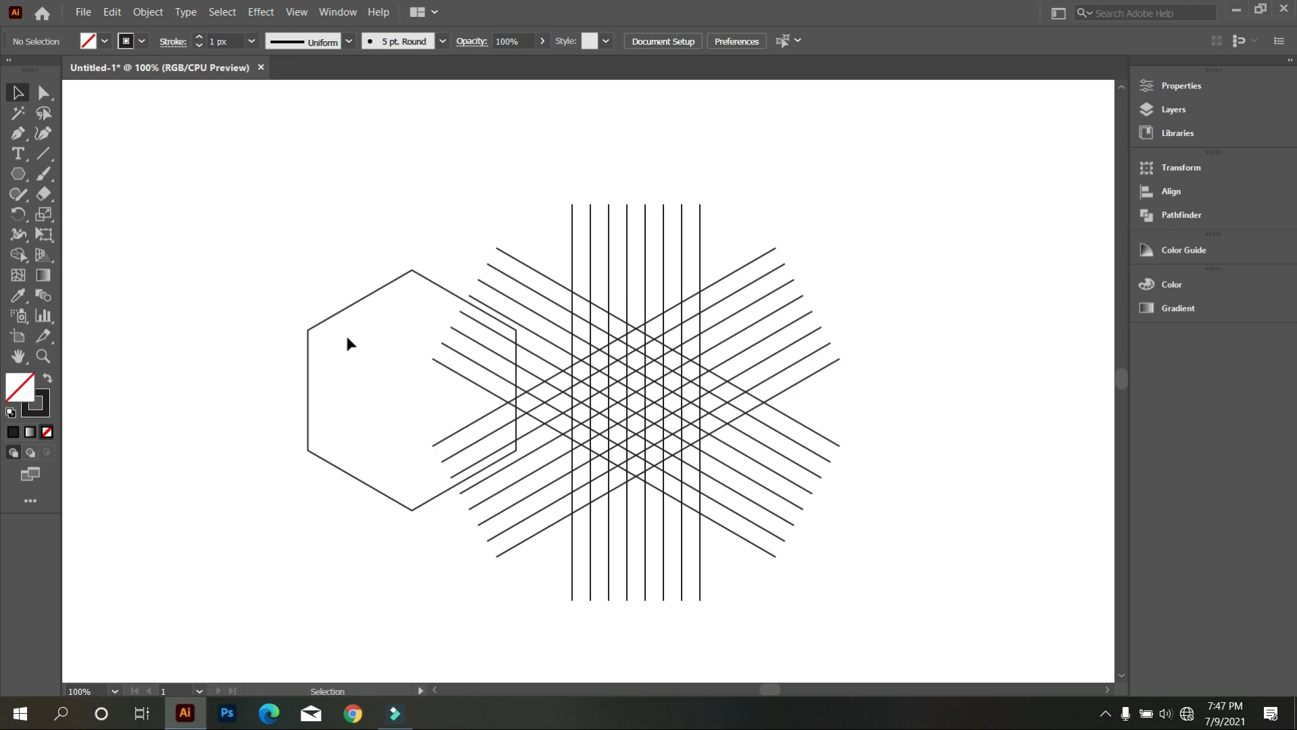
drag(347, 329, 350, 335)
key(Delete)
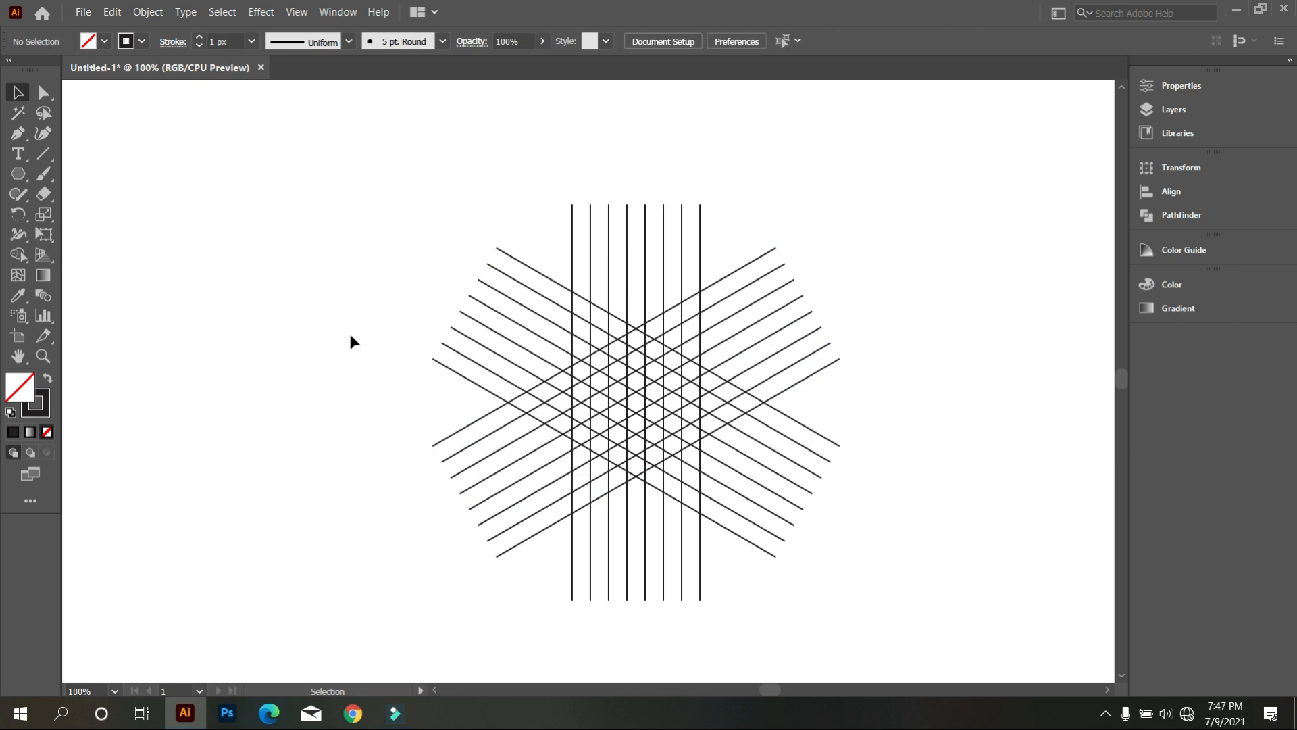
Step: Select all three line groups and merge grid cells into two vertical bars right of centre using the Shape Builder with a black fill
drag(337, 190, 857, 541)
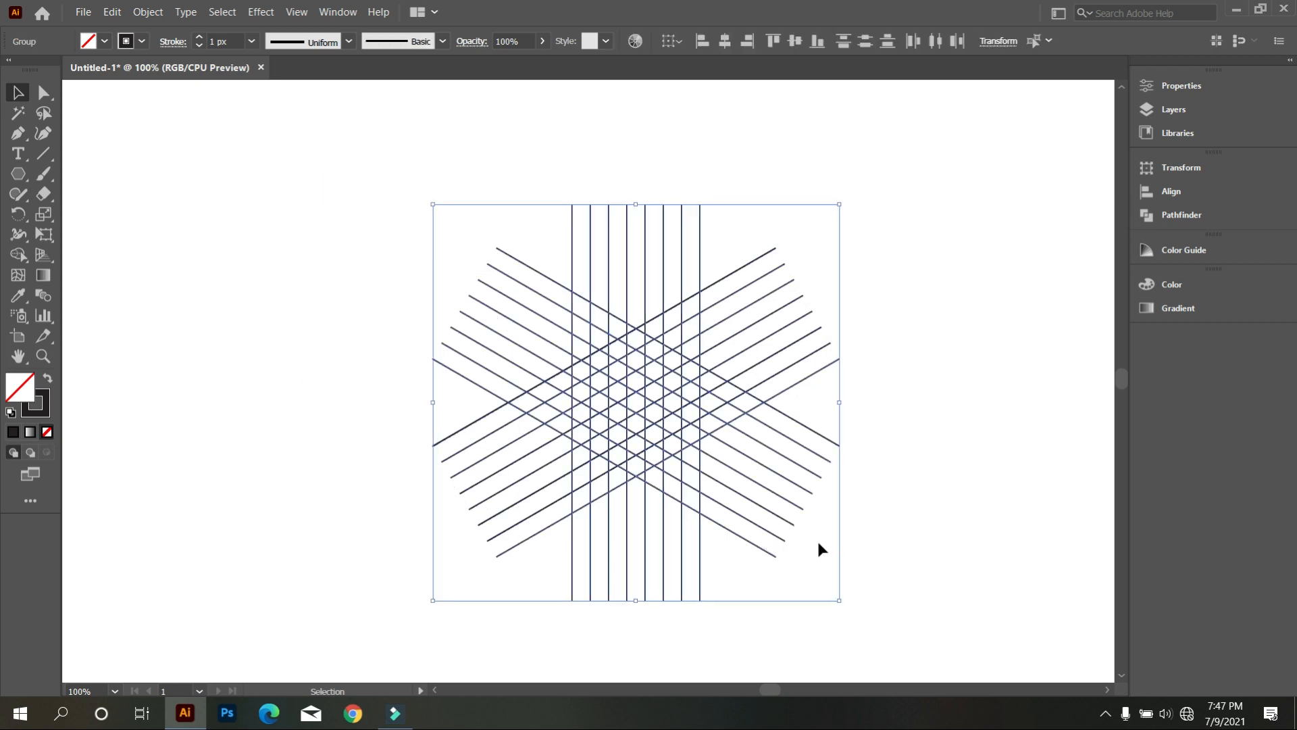
scroll(689, 448, up, 2)
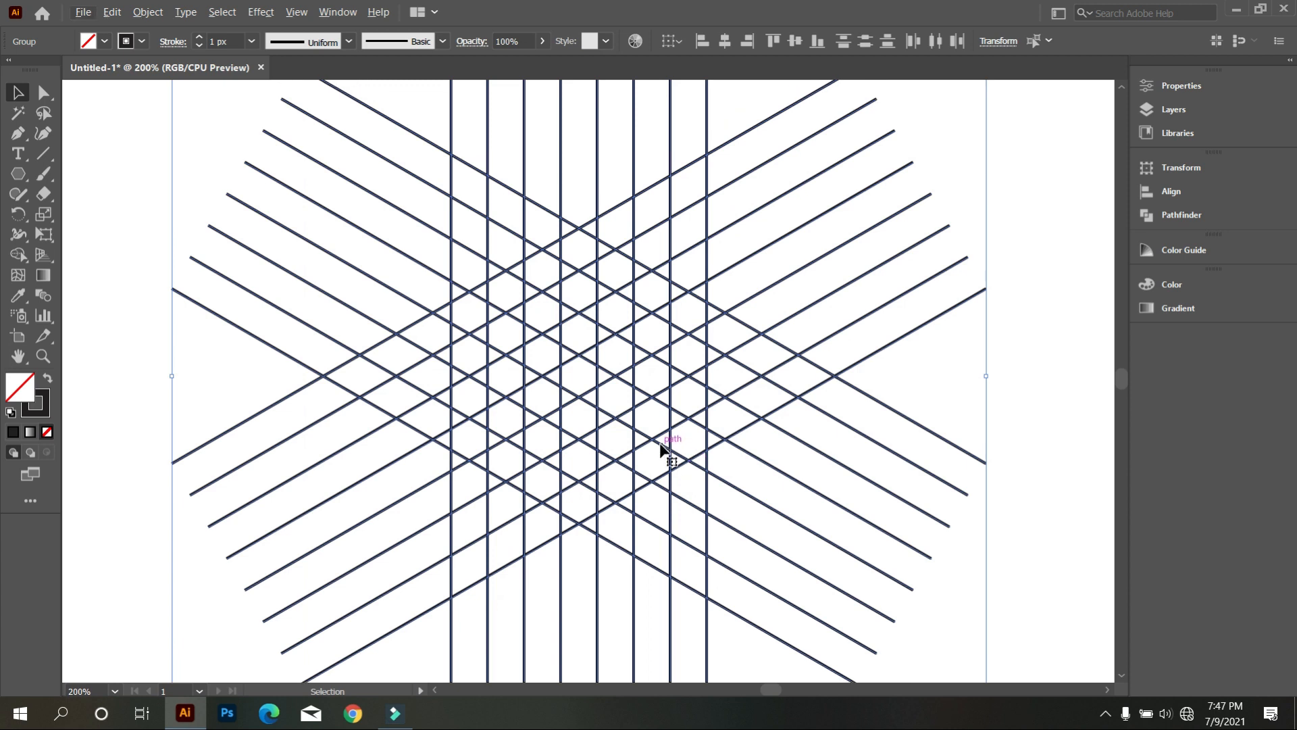
scroll(753, 492, up, 1)
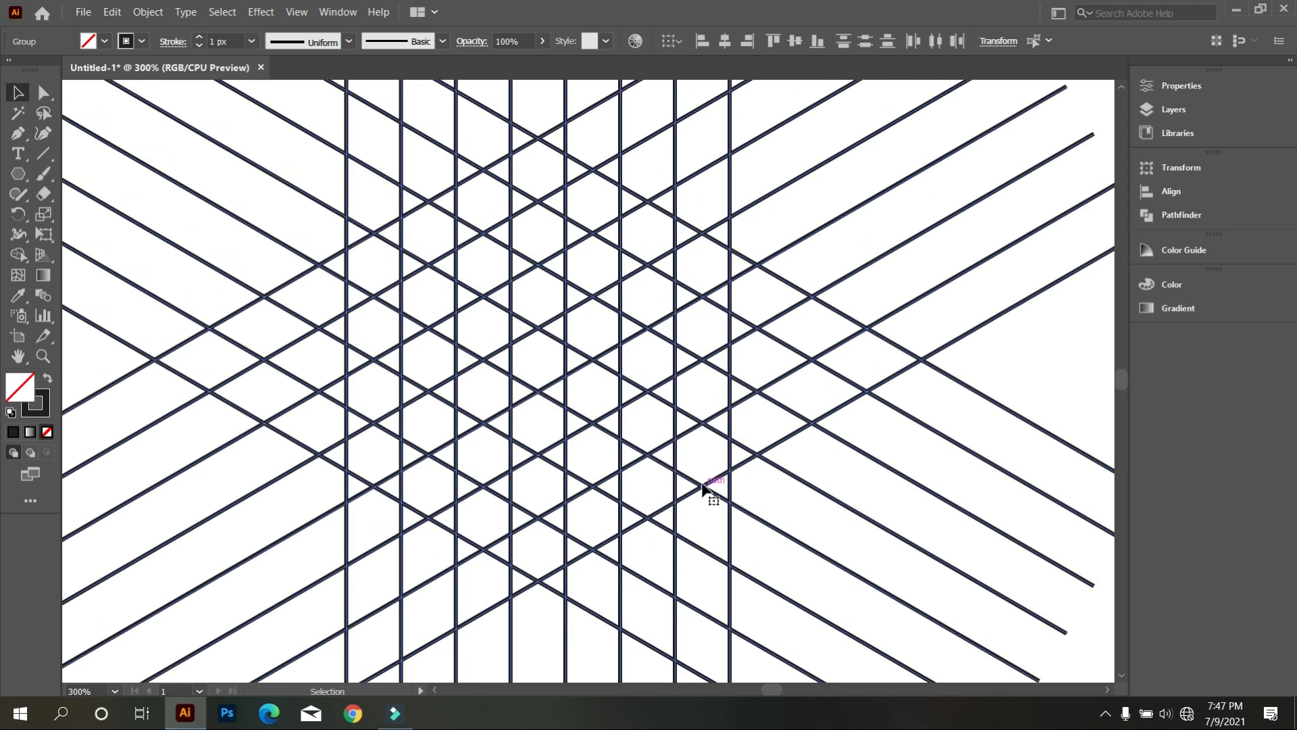
click(18, 254)
click(104, 41)
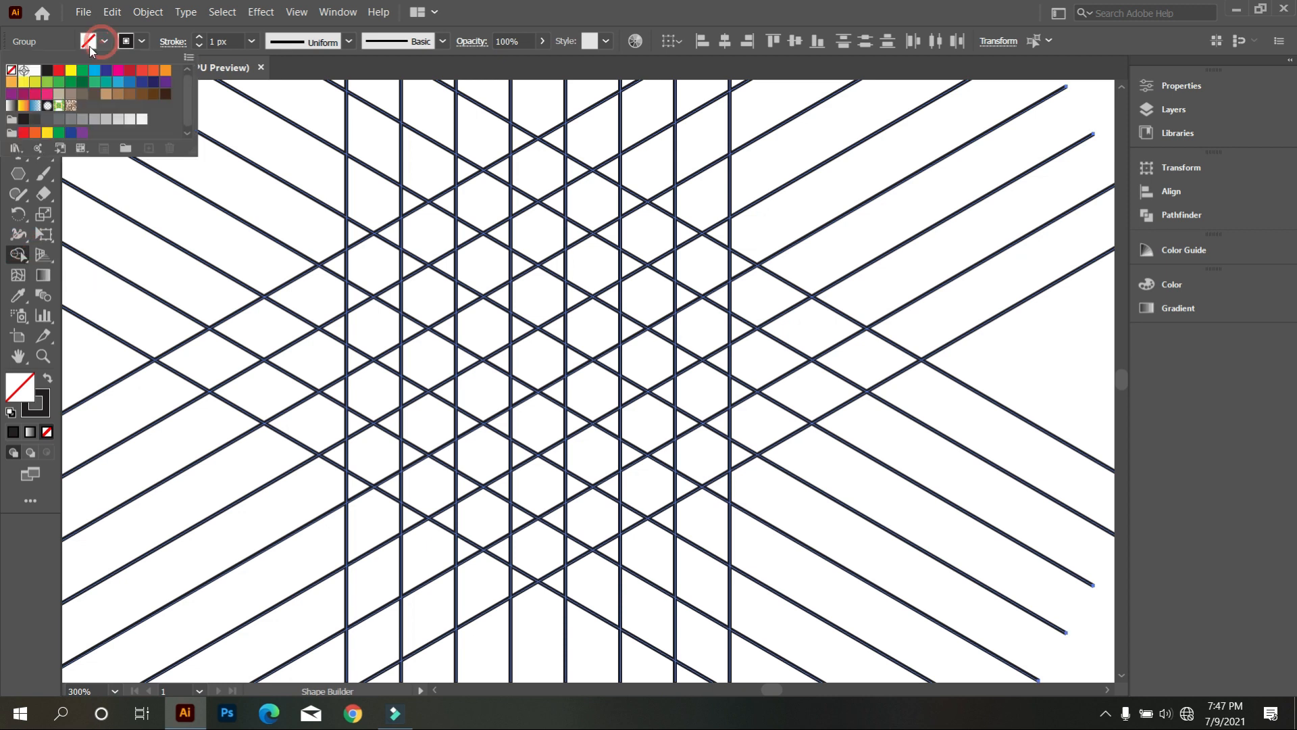
click(46, 70)
click(302, 219)
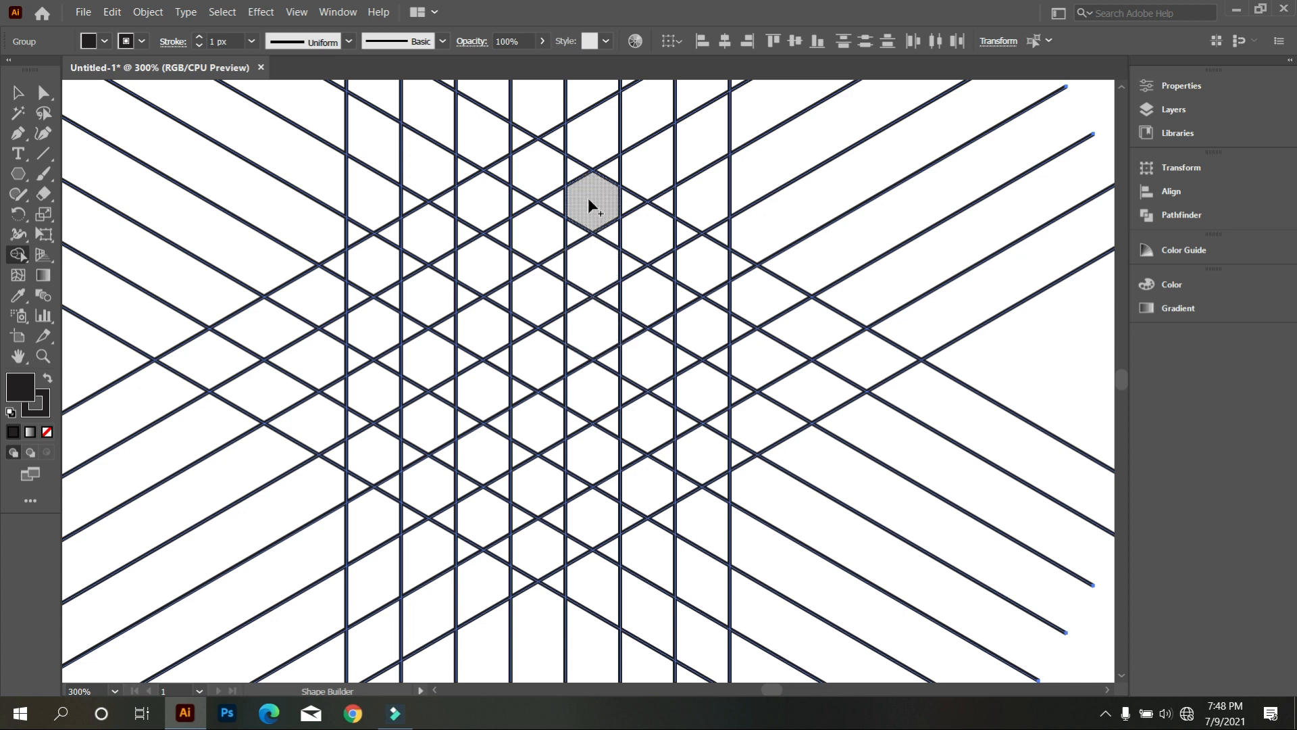
drag(582, 185, 589, 512)
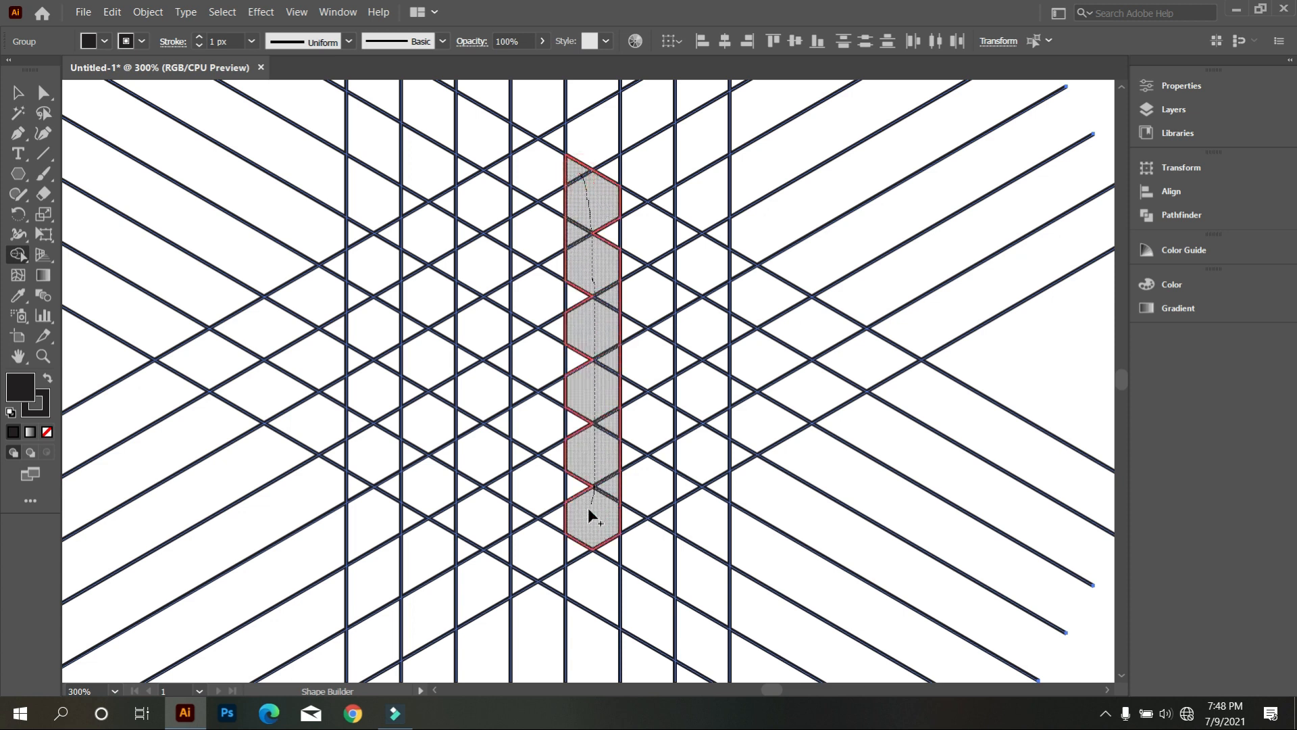
drag(698, 305, 688, 481)
Step: Merge the cells in the grid's left half into a solid, straight-edged hexagonal letter G
mouse_move(470, 204)
mouse_down()
mouse_move(374, 257)
mouse_move(374, 382)
mouse_move(383, 451)
mouse_move(477, 537)
mouse_up()
drag(471, 384, 471, 387)
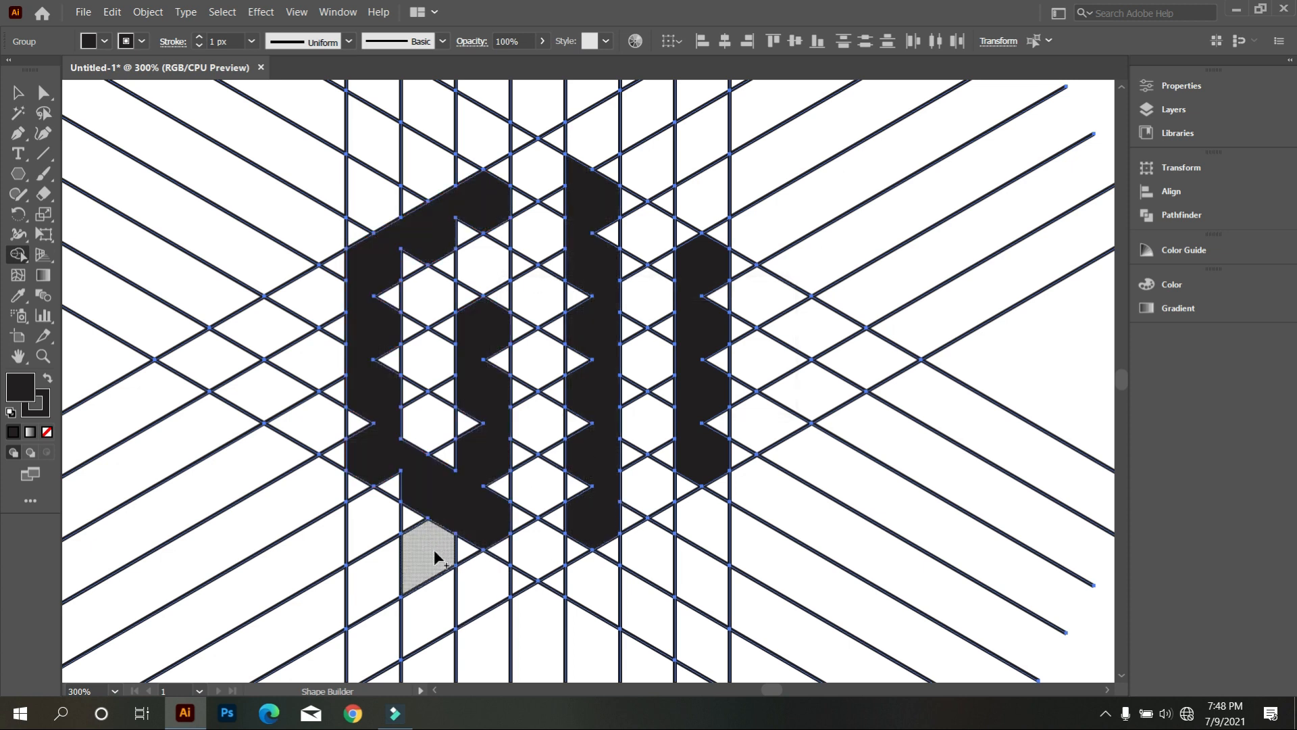
scroll(433, 549, up, 1)
mouse_move(328, 354)
mouse_down()
mouse_move(354, 437)
mouse_move(534, 566)
mouse_up()
mouse_move(518, 312)
mouse_down()
mouse_move(532, 229)
mouse_move(485, 389)
mouse_up()
scroll(426, 380, up, 2)
mouse_move(512, 188)
mouse_down()
mouse_move(522, 146)
mouse_move(513, 212)
mouse_move(447, 247)
mouse_up()
drag(384, 419, 386, 432)
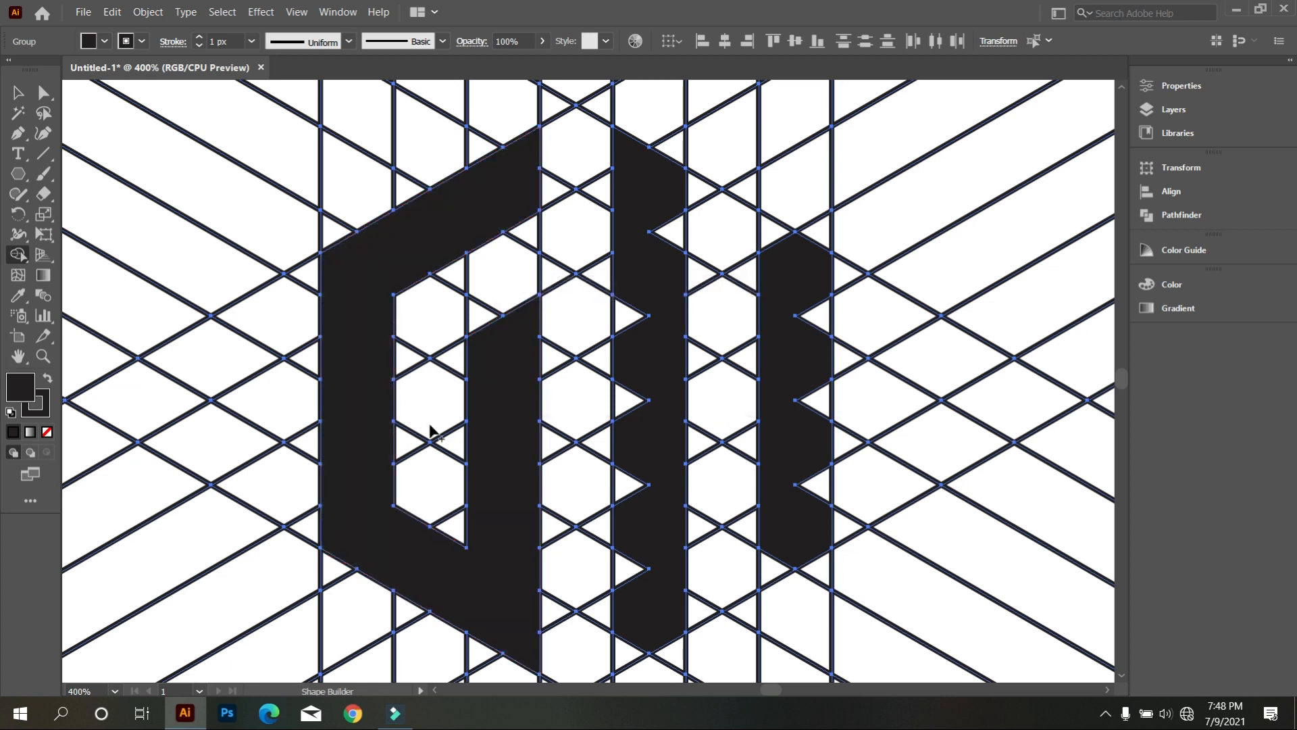
Step: Merge the remaining edge triangles into the two vertical bars to give them straight sides and slanted ends
mouse_move(654, 206)
mouse_down()
mouse_move(667, 246)
mouse_move(635, 351)
mouse_move(645, 573)
mouse_move(630, 656)
mouse_up()
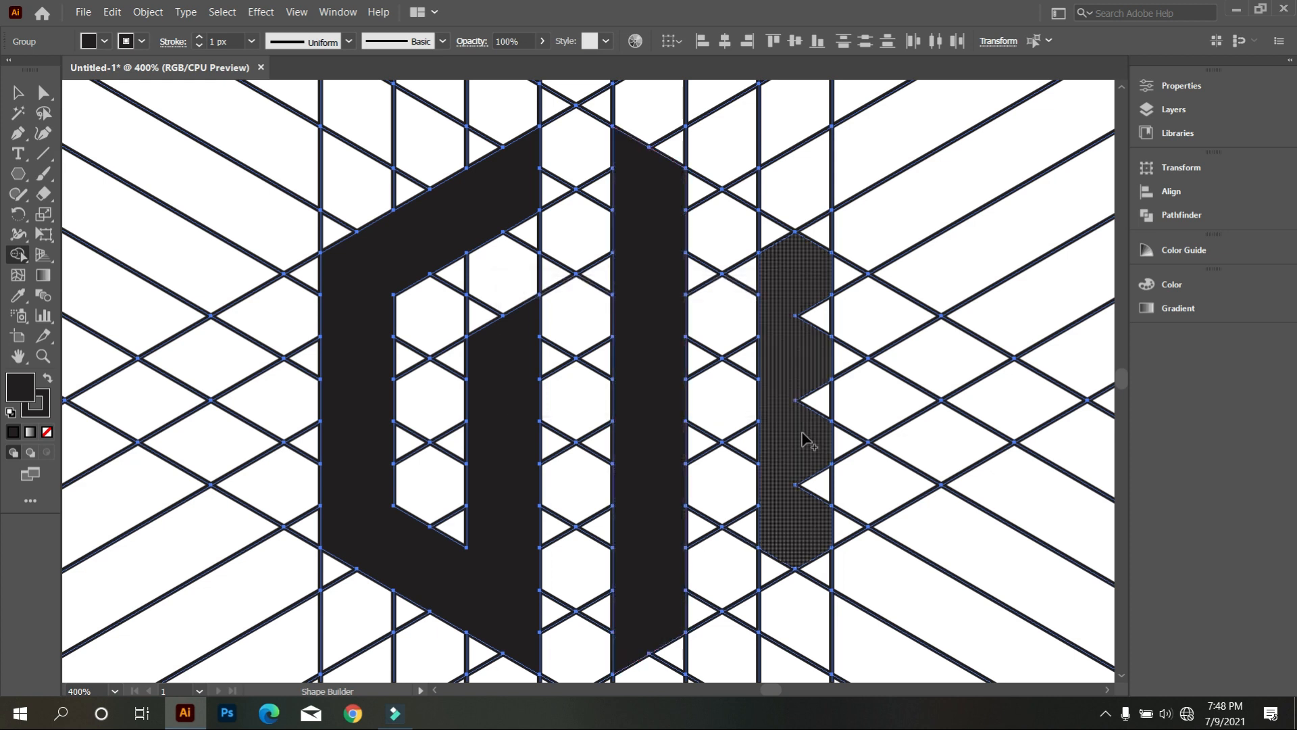
mouse_move(774, 226)
mouse_down()
mouse_move(819, 351)
mouse_move(830, 481)
mouse_move(797, 568)
mouse_move(777, 575)
mouse_up()
scroll(642, 496, down, 4)
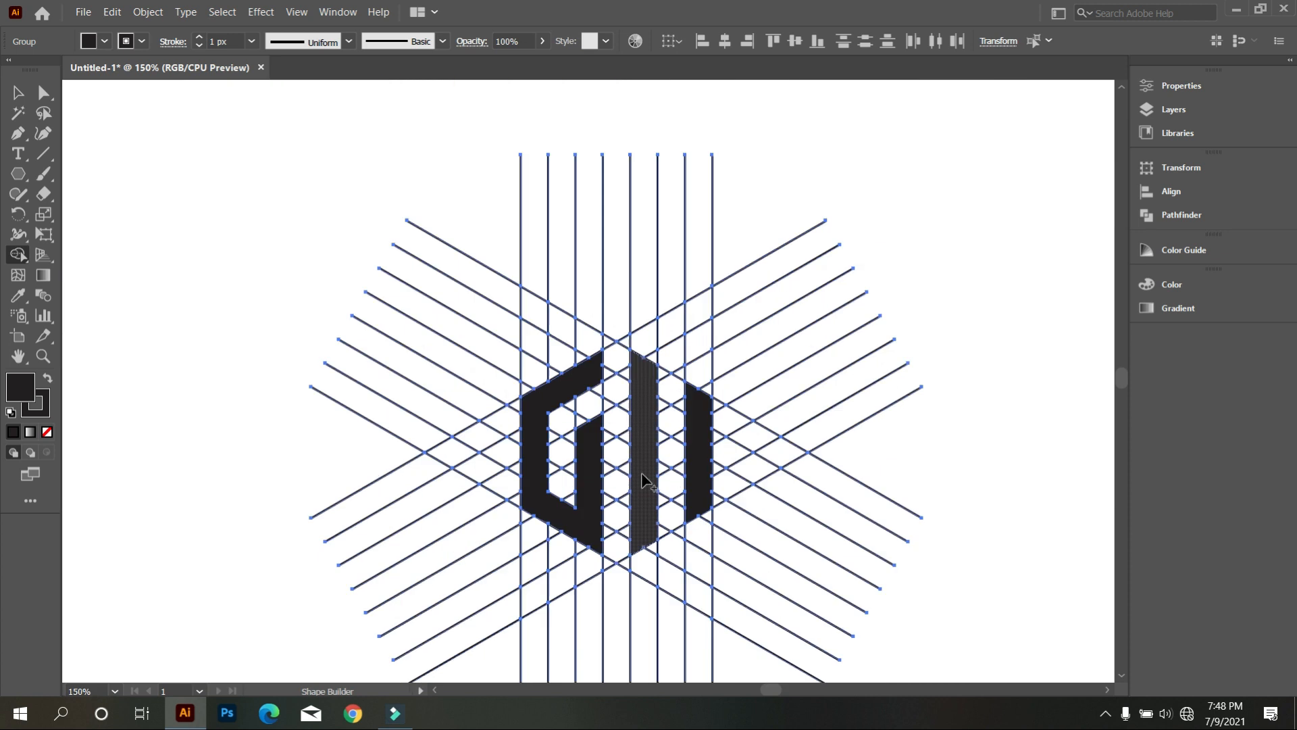
Step: Ungroup the line group that contains the black letter shapes
click(26, 100)
click(174, 176)
key(ctrl+equal)
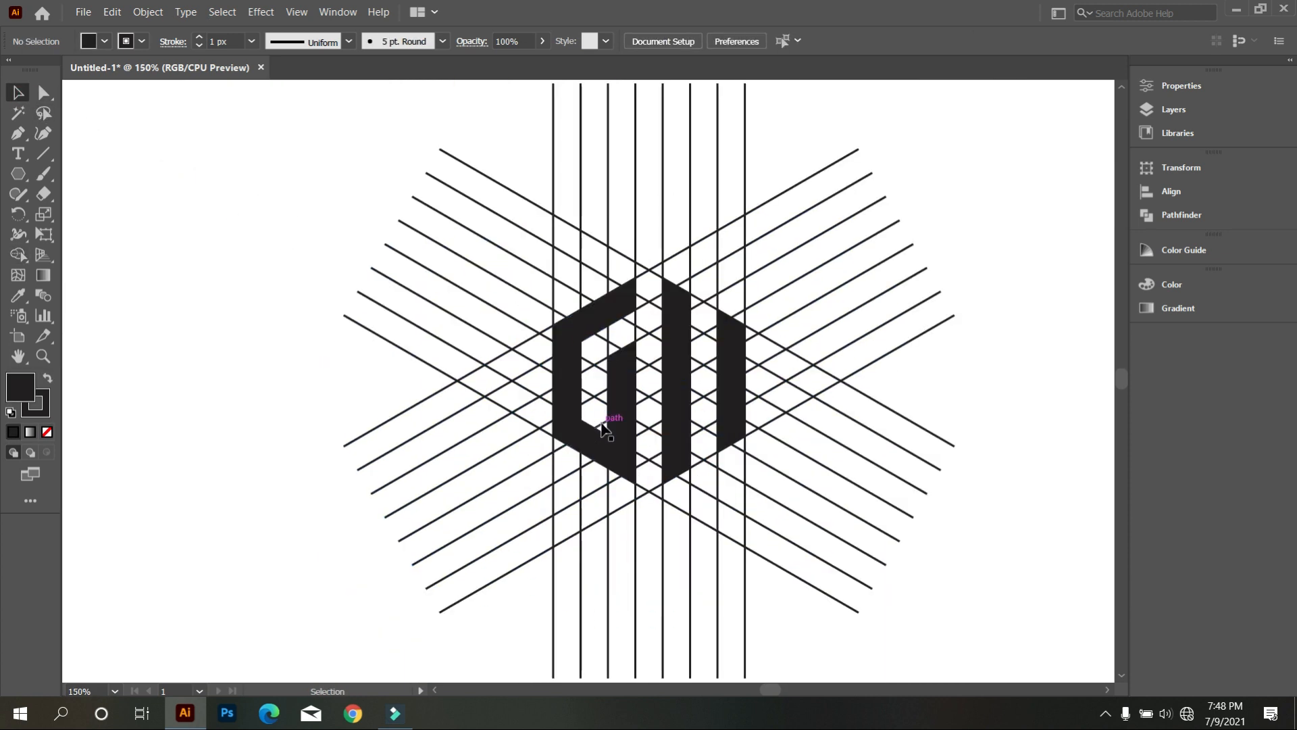
click(622, 404)
right_click(623, 404)
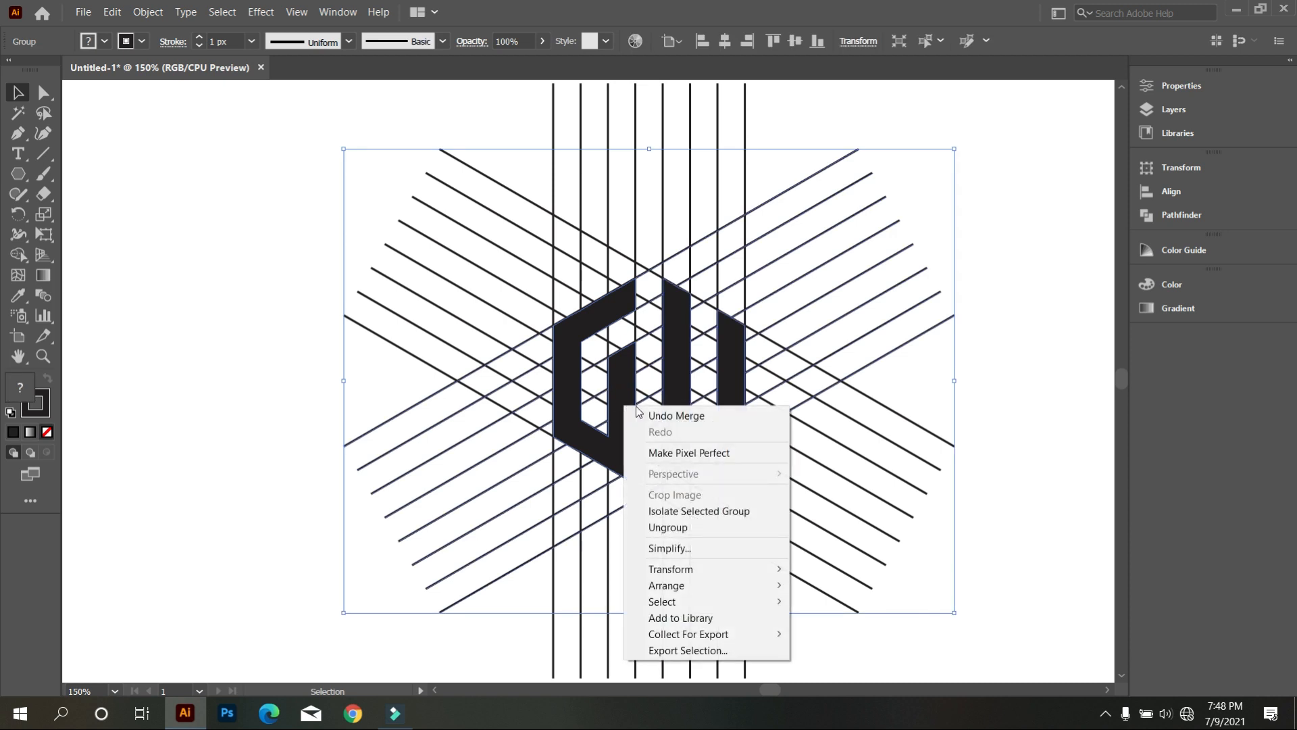
click(706, 527)
click(298, 408)
Step: Select the G shape and both bars together and move them off the grid into the empty area on its left
click(676, 414)
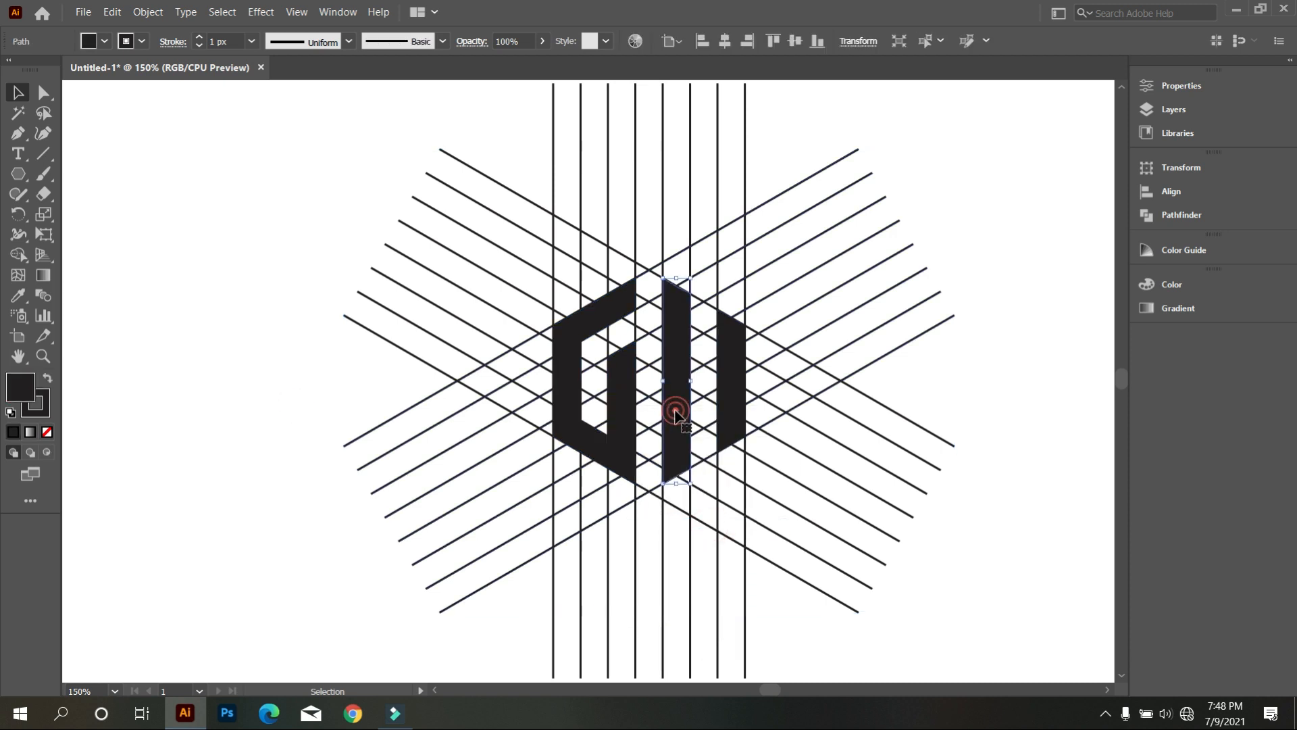
shift+click(733, 412)
shift+click(635, 422)
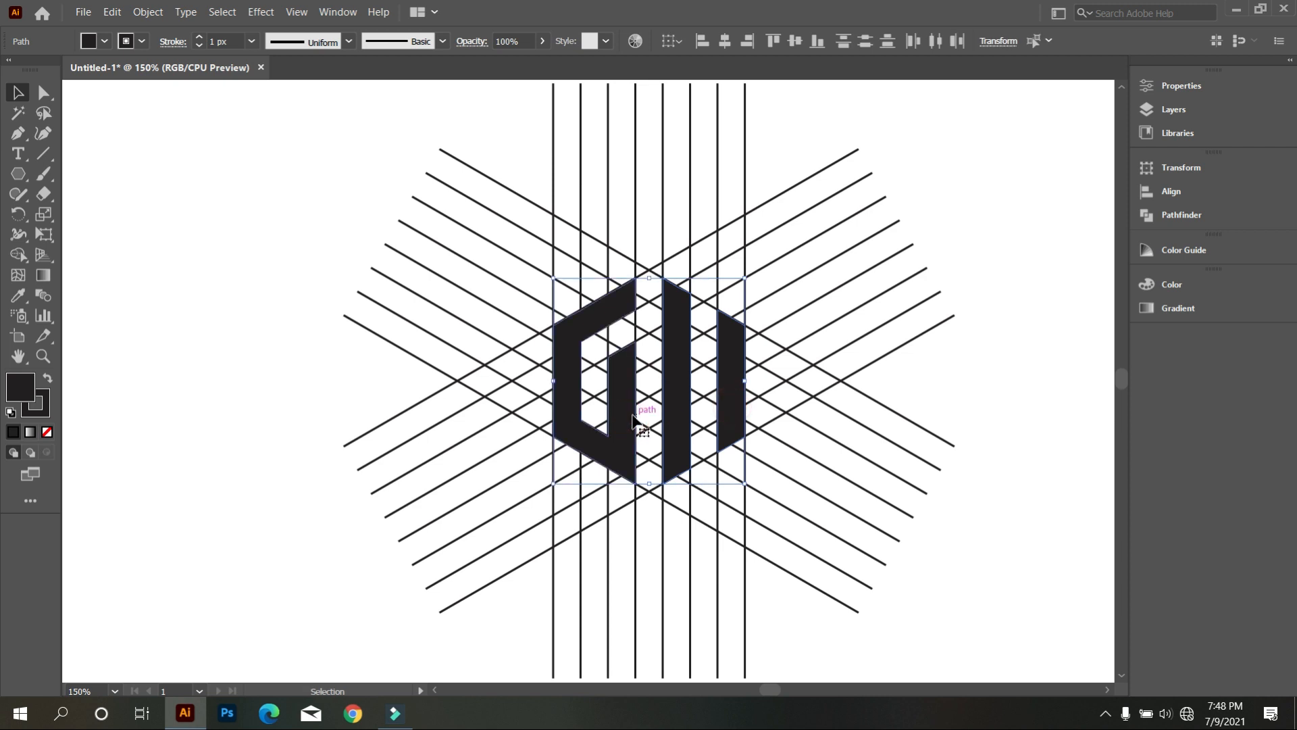
scroll(633, 419, down, 1)
drag(635, 423, 255, 371)
click(315, 467)
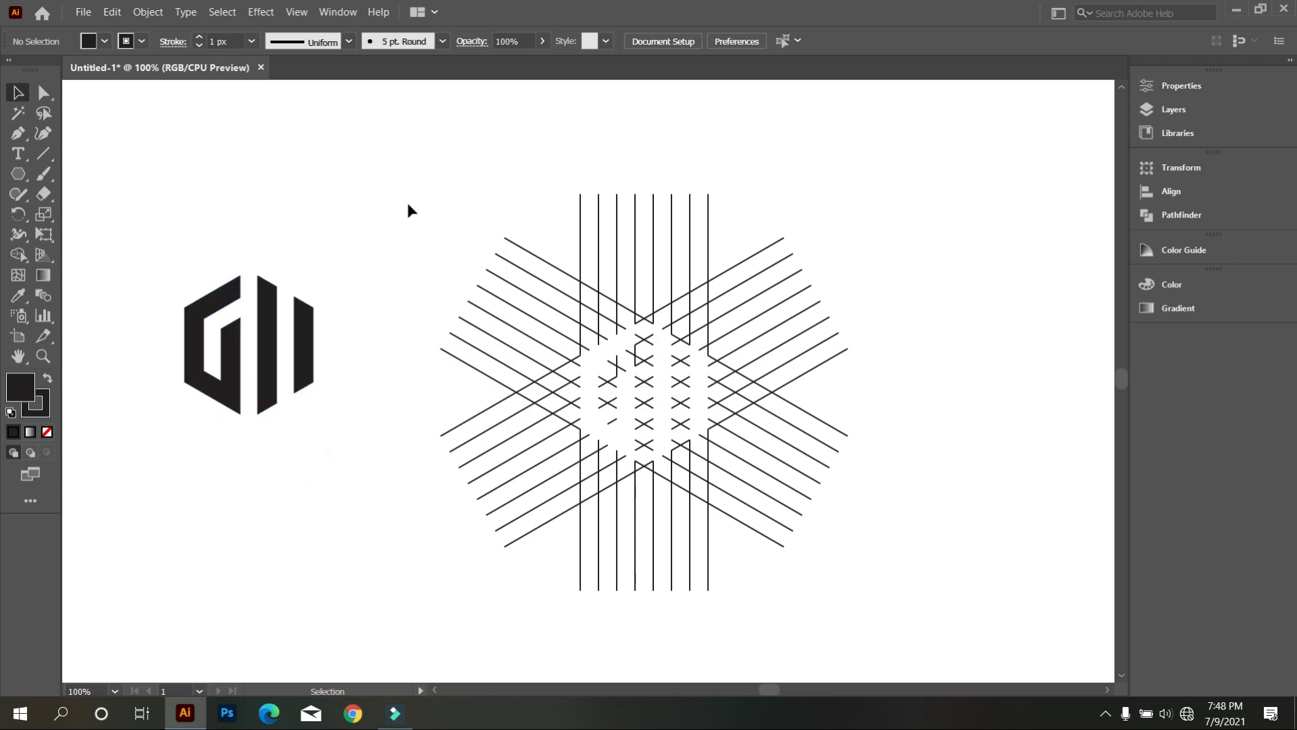
Step: Delete all leftover grid lines and select the three logo shapes
drag(400, 174, 882, 611)
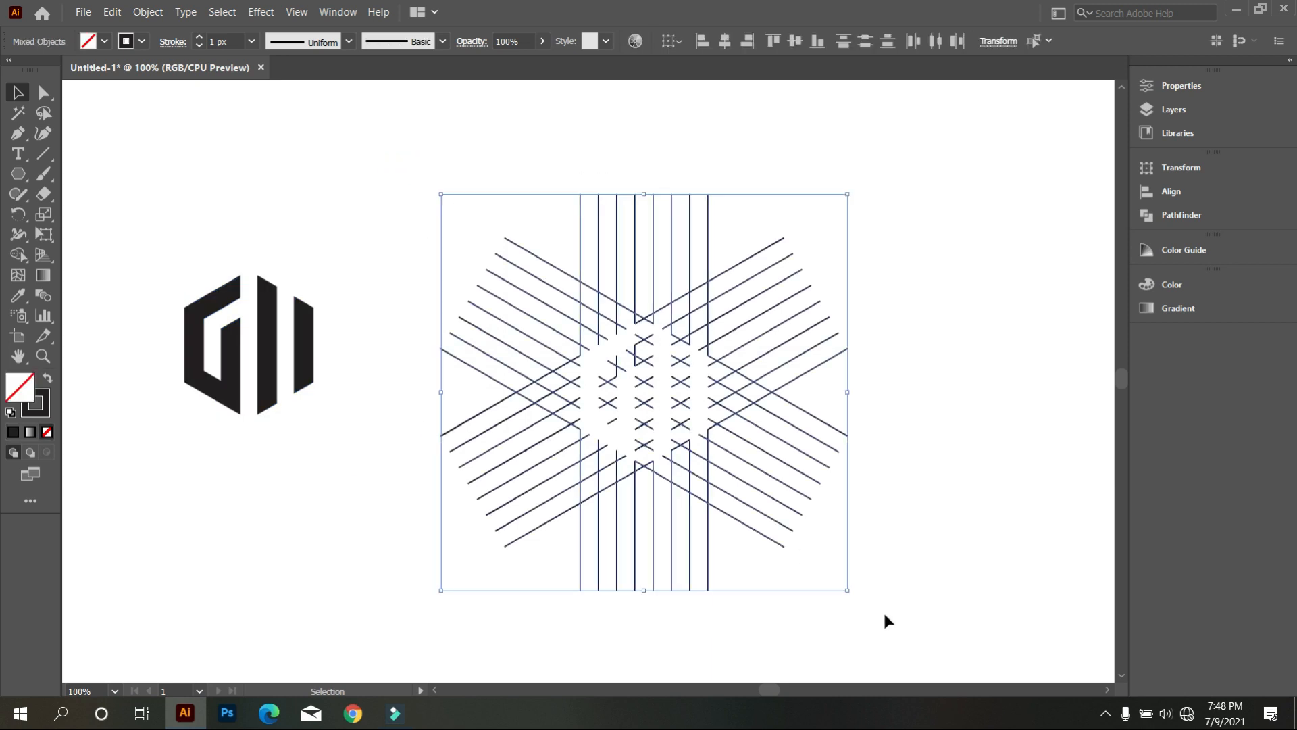
key(Delete)
drag(814, 589, 189, 153)
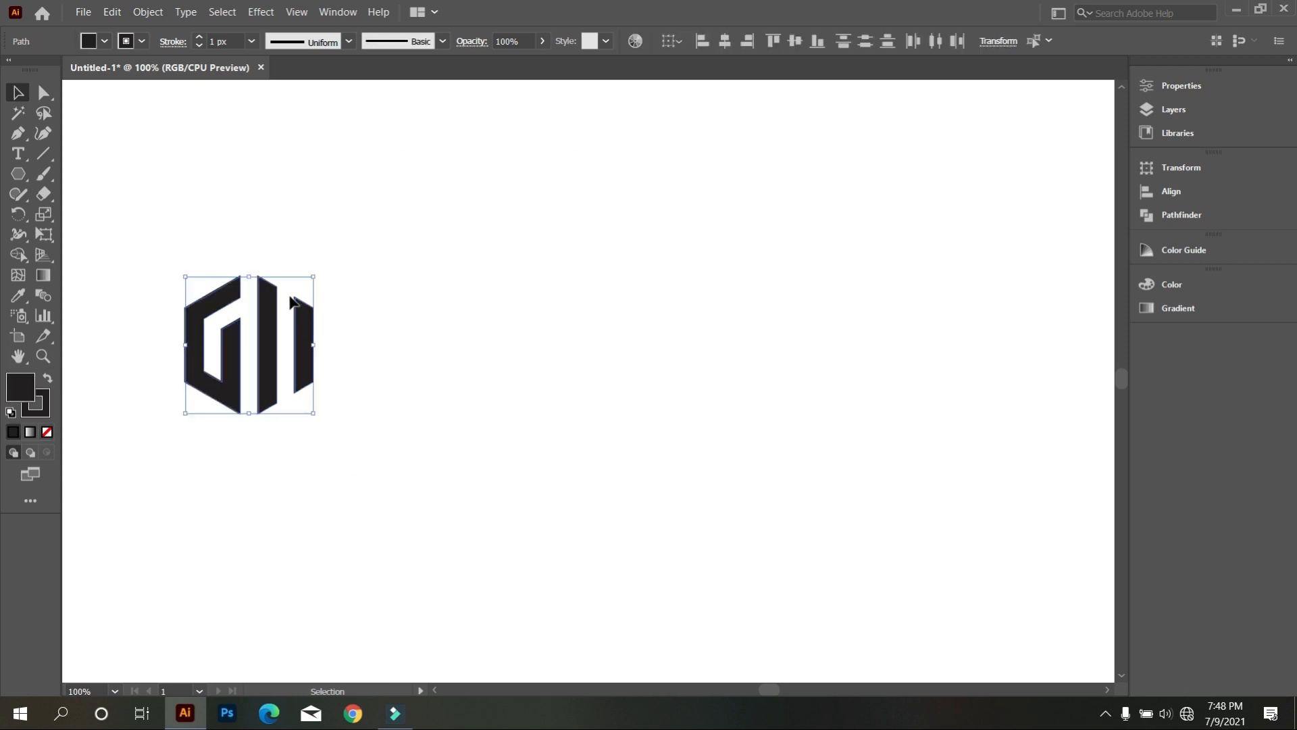
Step: Move the three logo shapes into the empty area on their right and set their stroke weight to 5 px
drag(271, 320, 482, 354)
key(ctrl+plus)
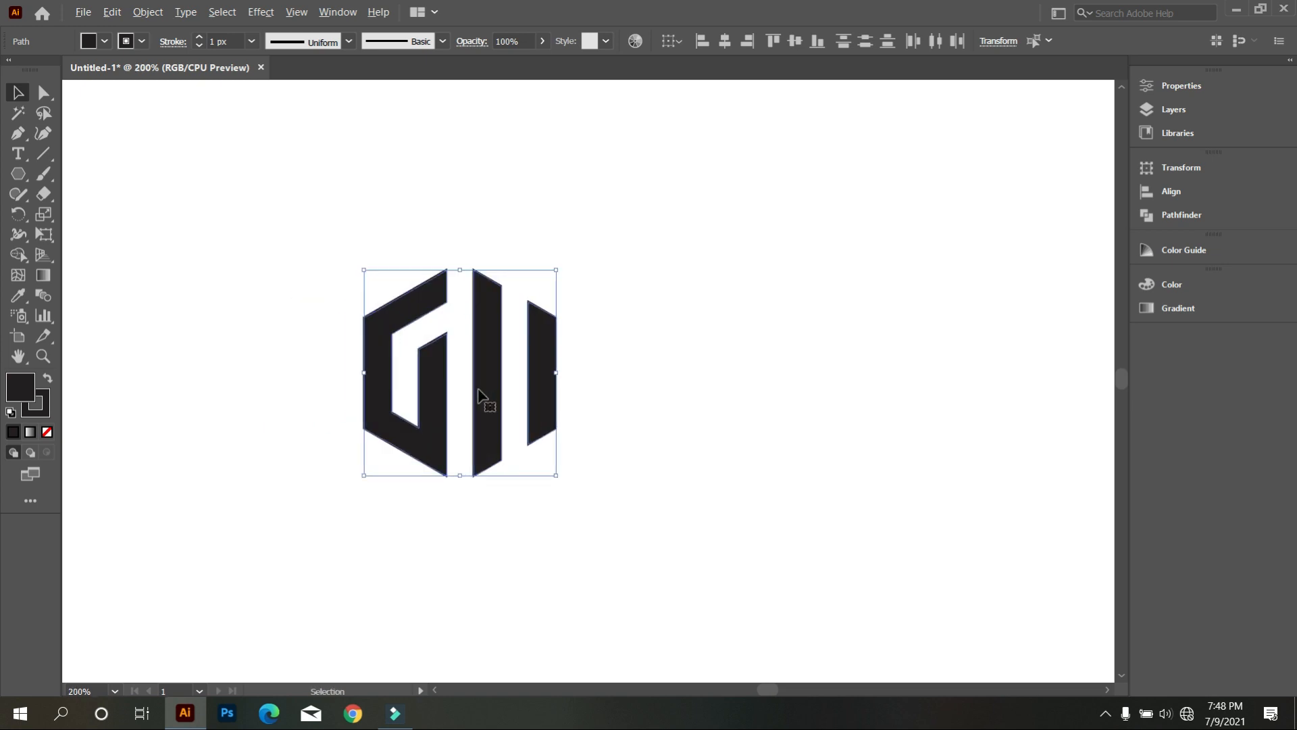
drag(487, 411, 572, 410)
key(alt)
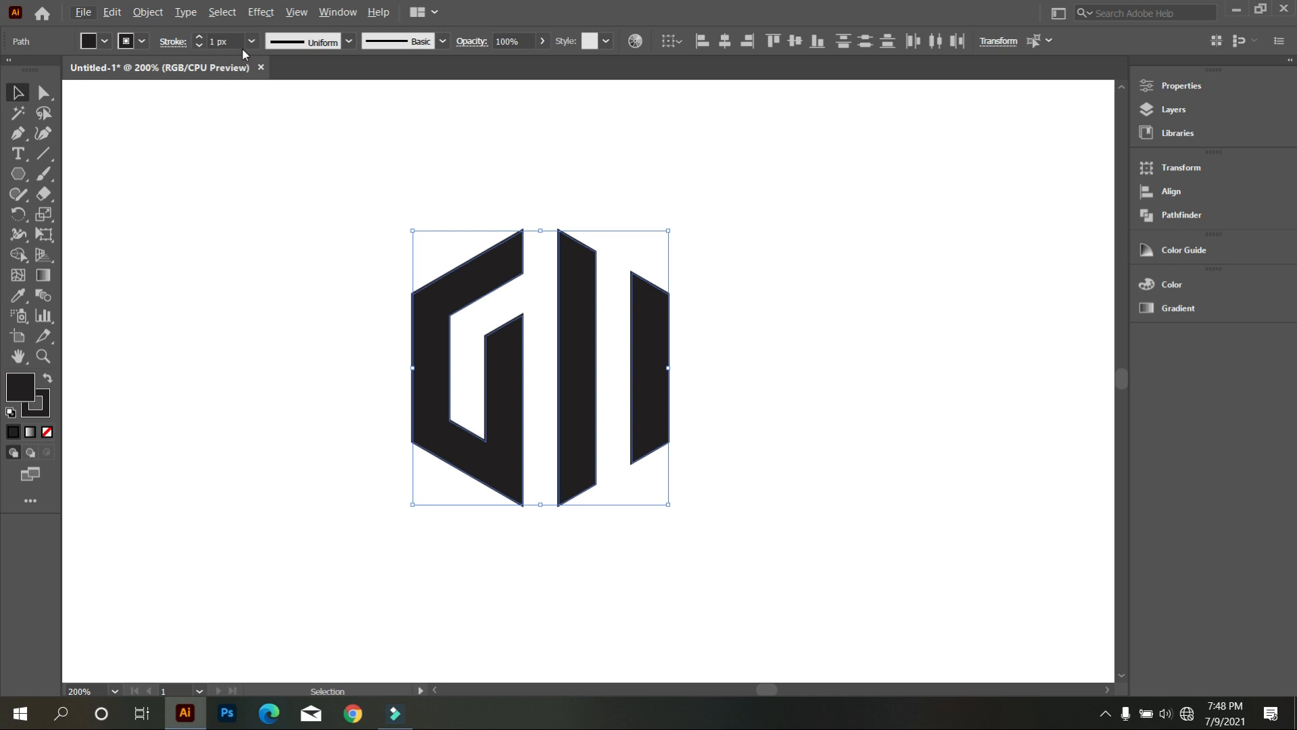
scroll(234, 41, up, 4)
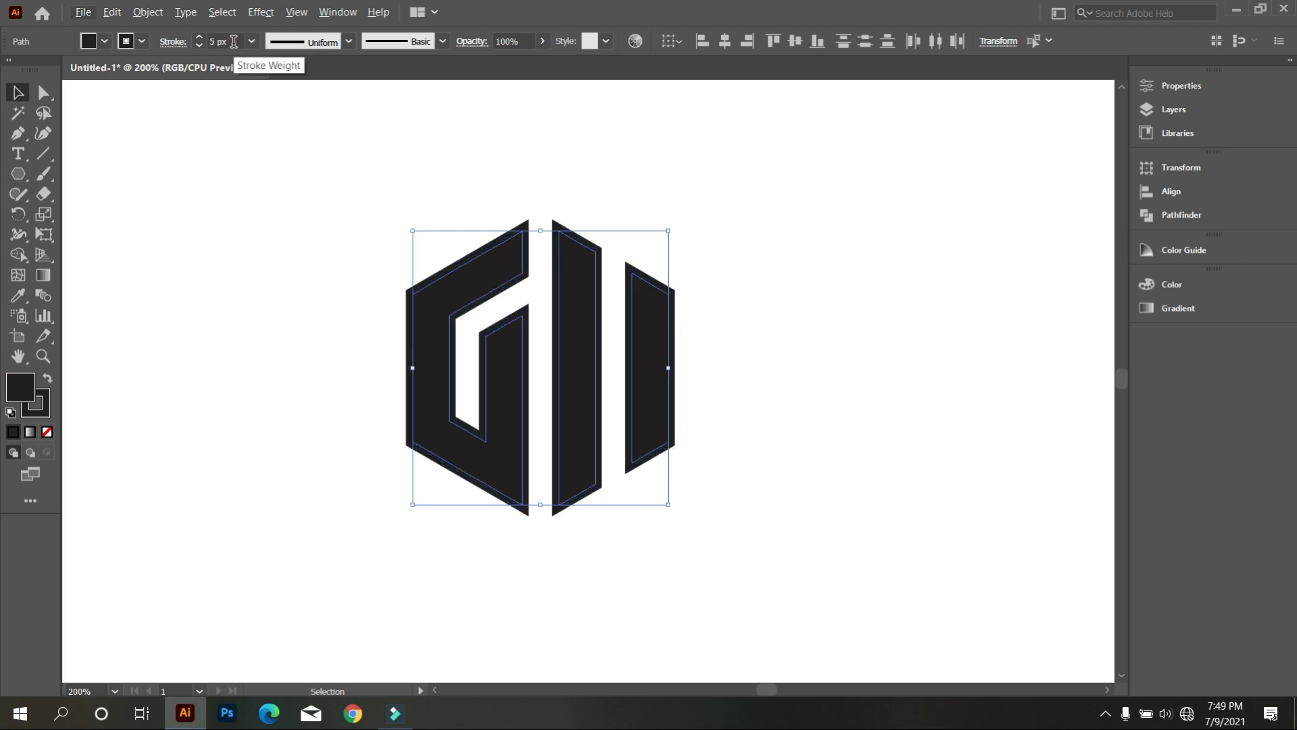
Step: Expand the fill and stroke of the three logo shapes and unite the resulting outlines with Pathfinder
drag(257, 144, 834, 567)
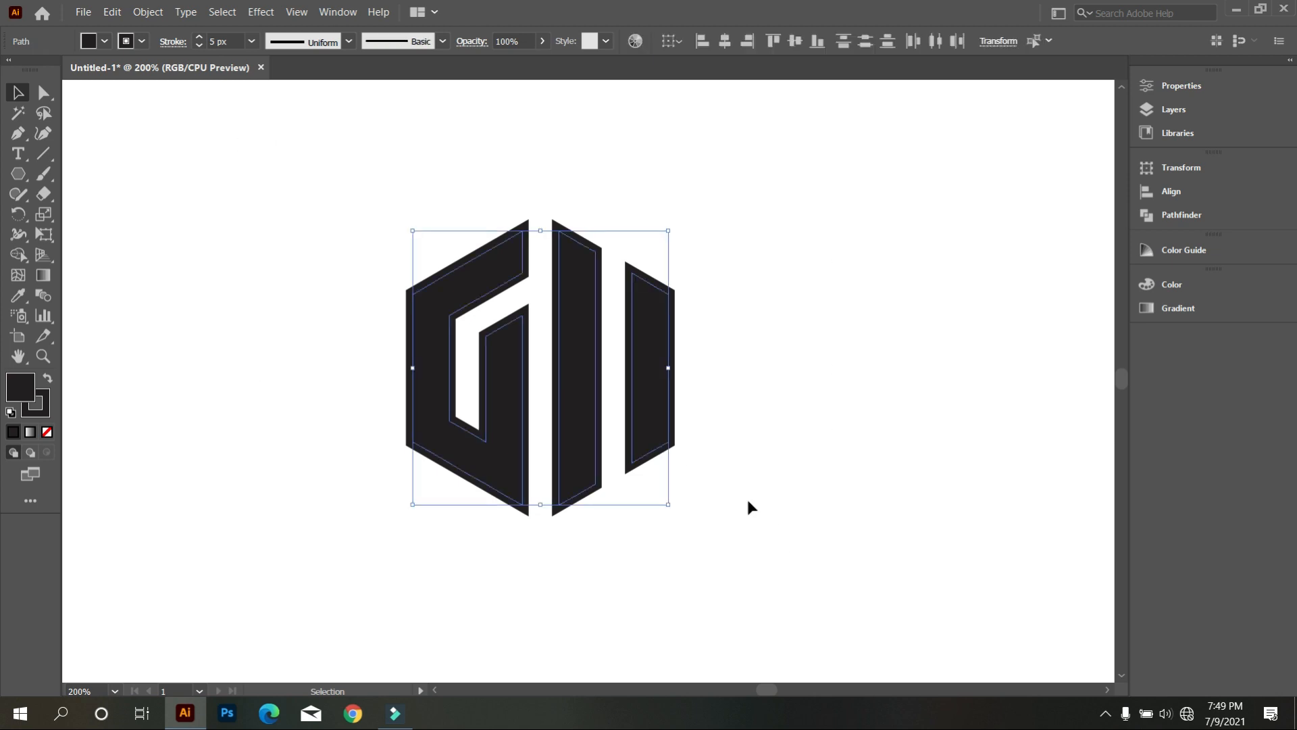
click(140, 14)
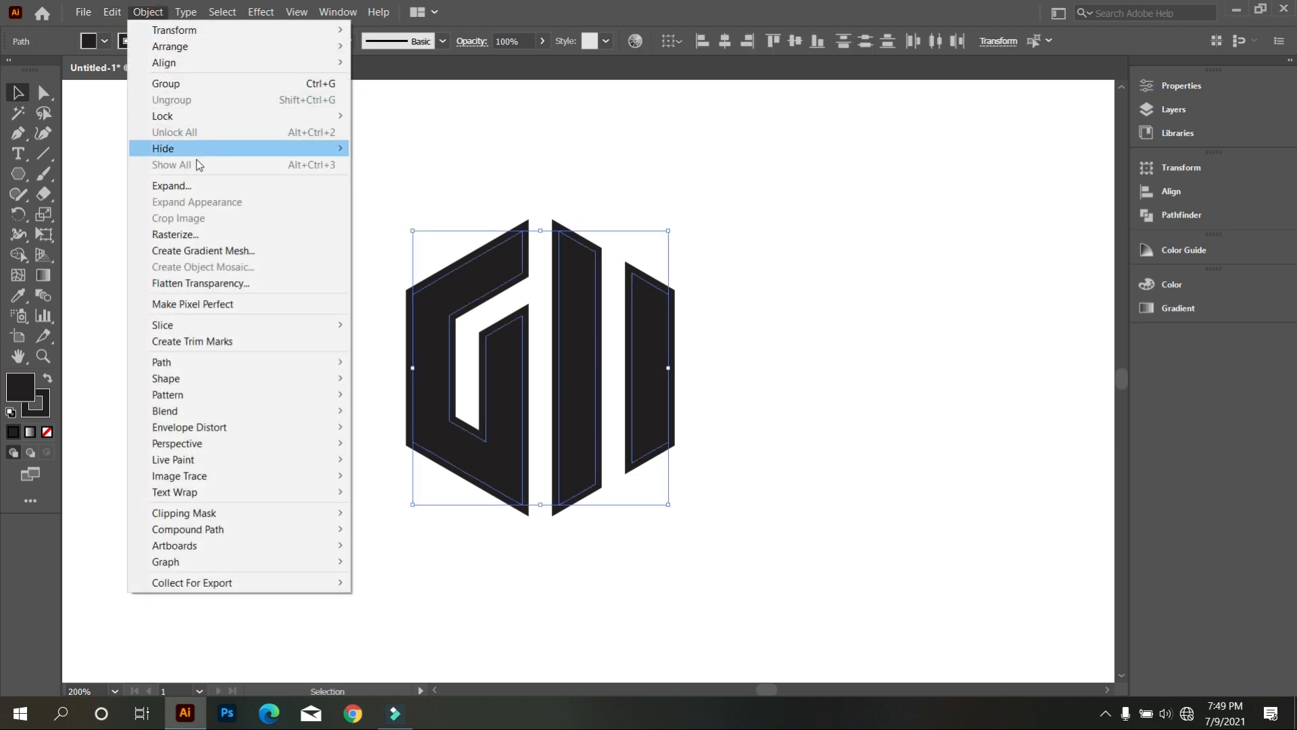
click(209, 190)
click(608, 452)
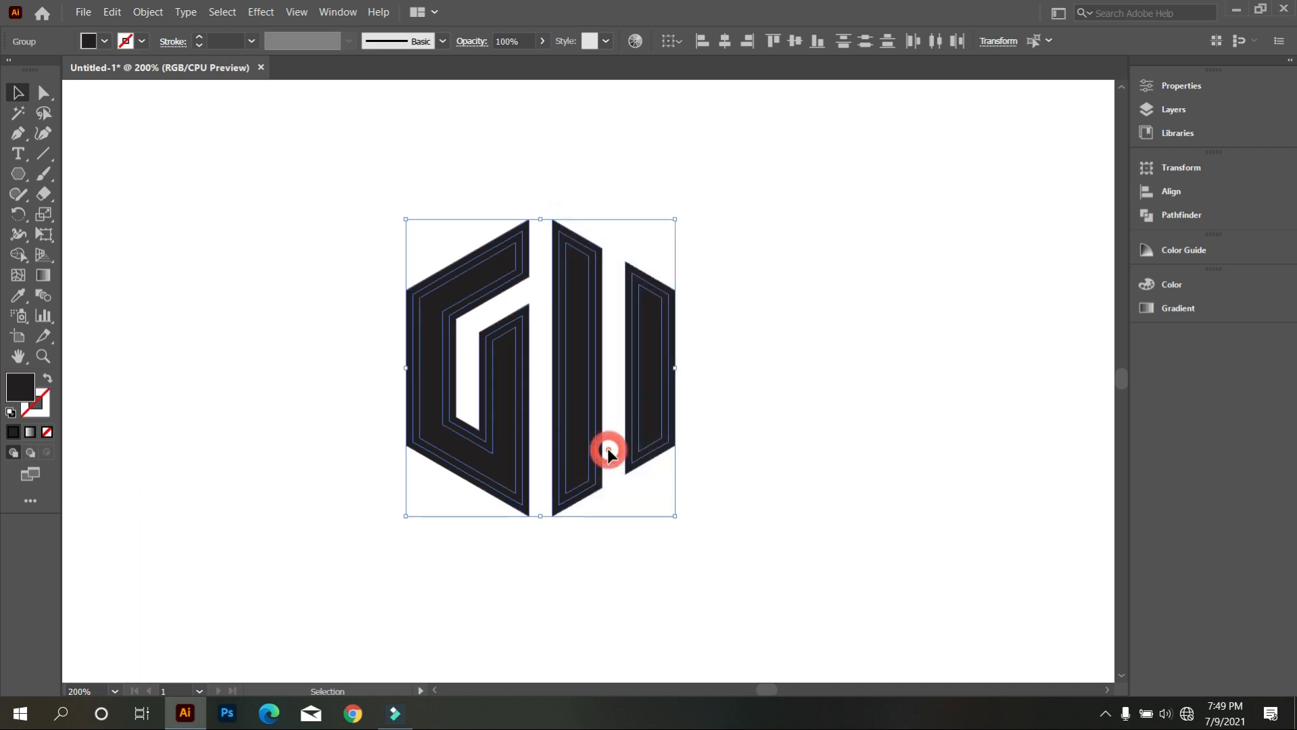
click(1177, 213)
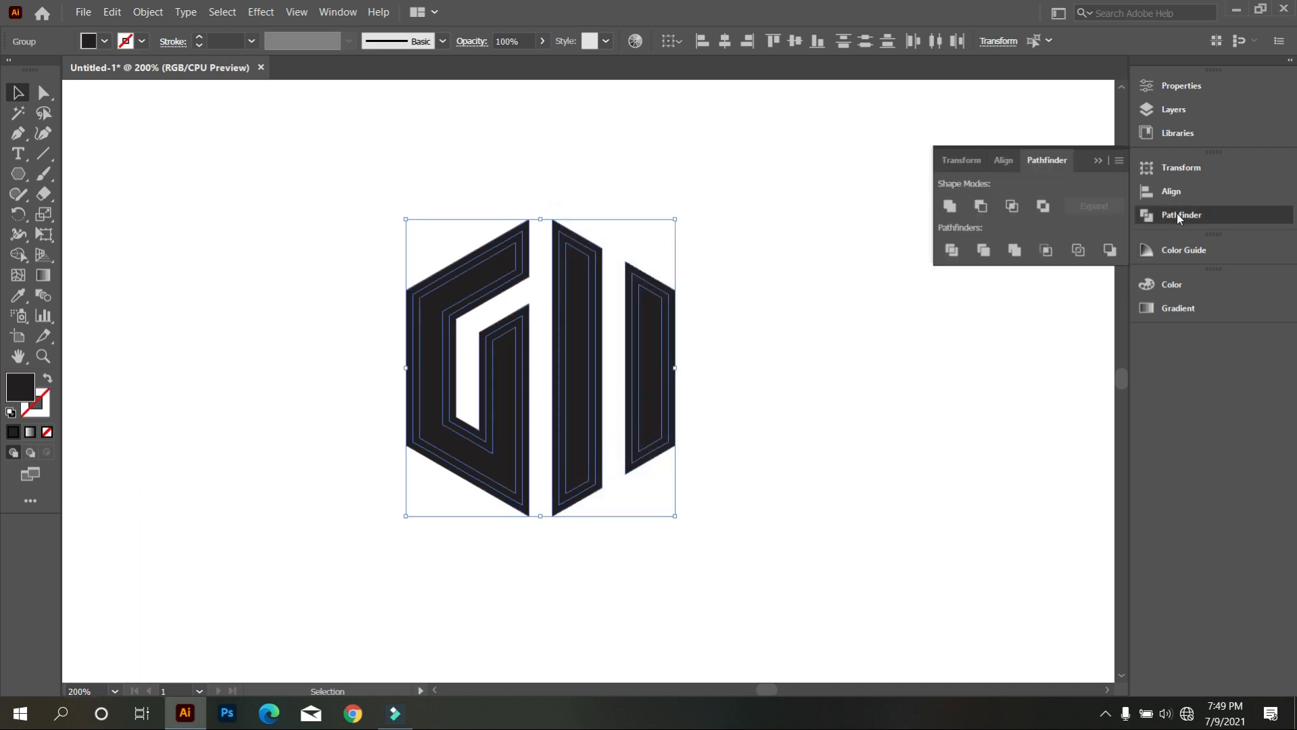
click(956, 211)
click(834, 255)
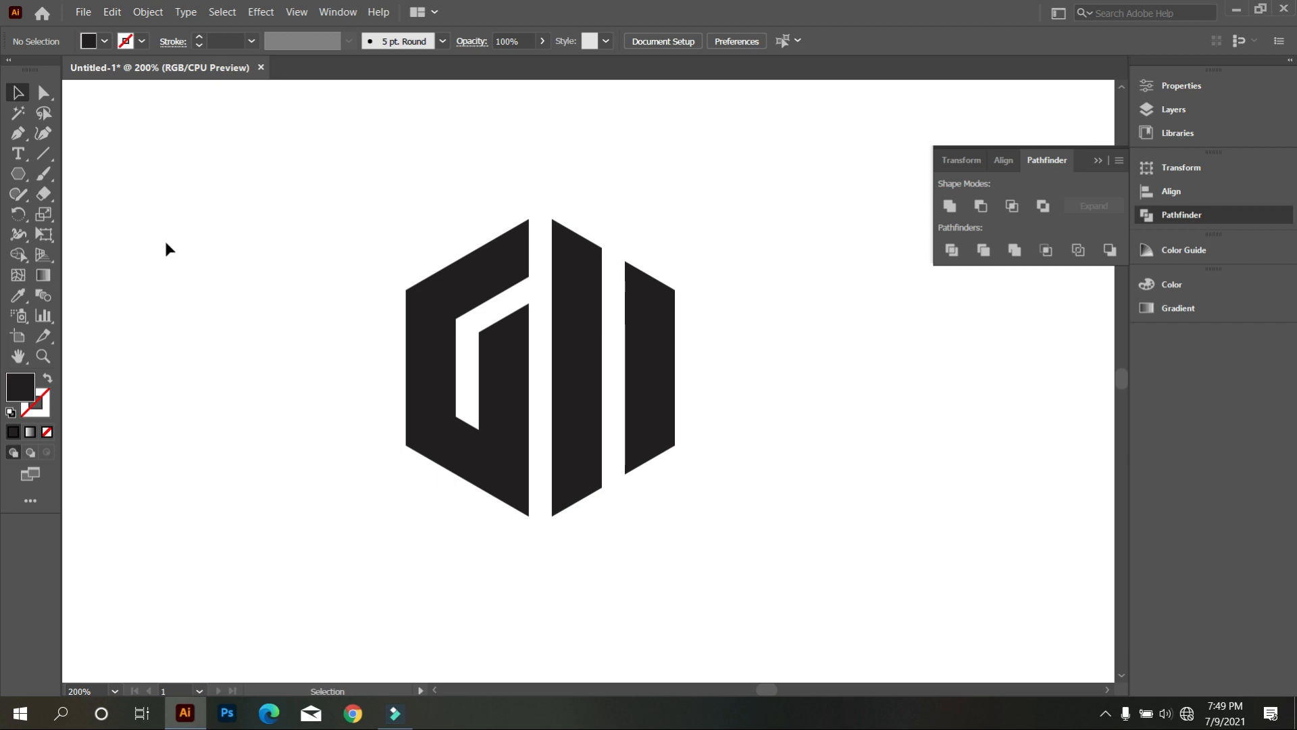
Step: Draw a black rectangle filling the gap between the two vertical bars and rotate it 90° into a horizontal crossbar
drag(30, 173, 78, 171)
scroll(712, 320, up, 3)
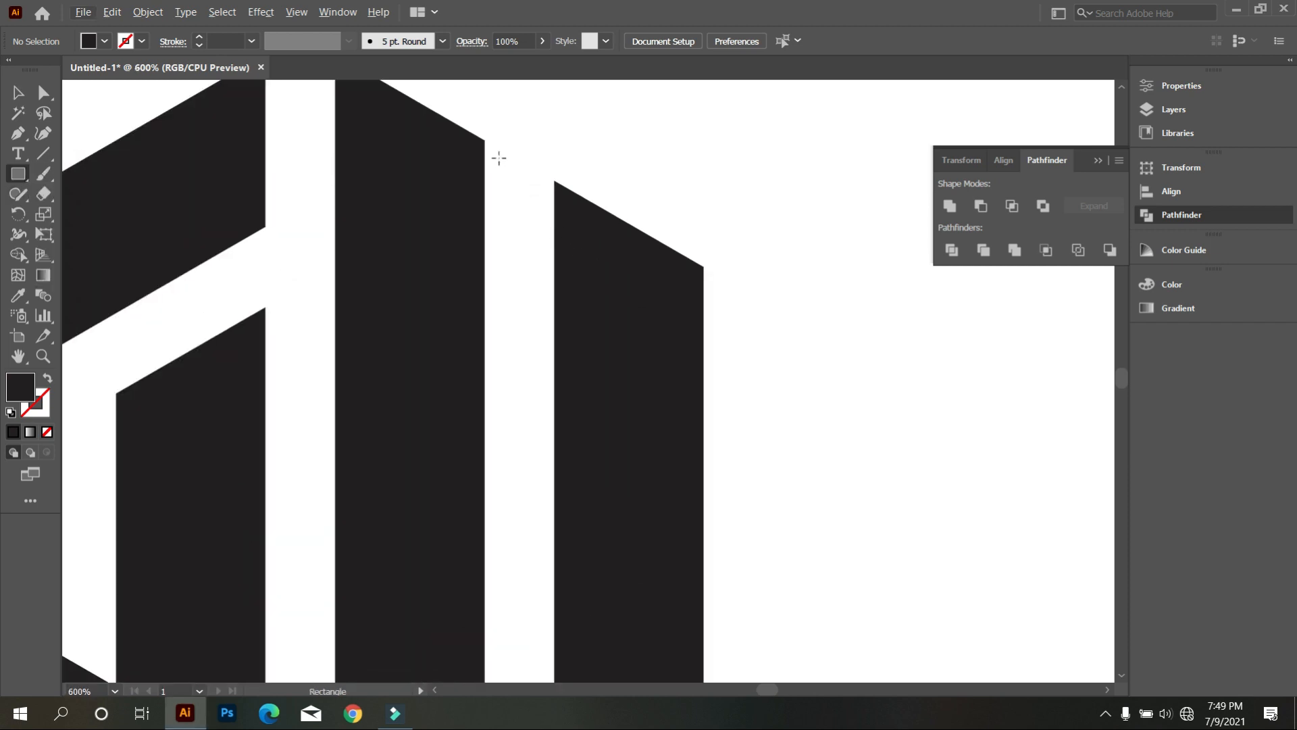
drag(486, 141, 594, 507)
scroll(553, 220, down, 2)
click(18, 92)
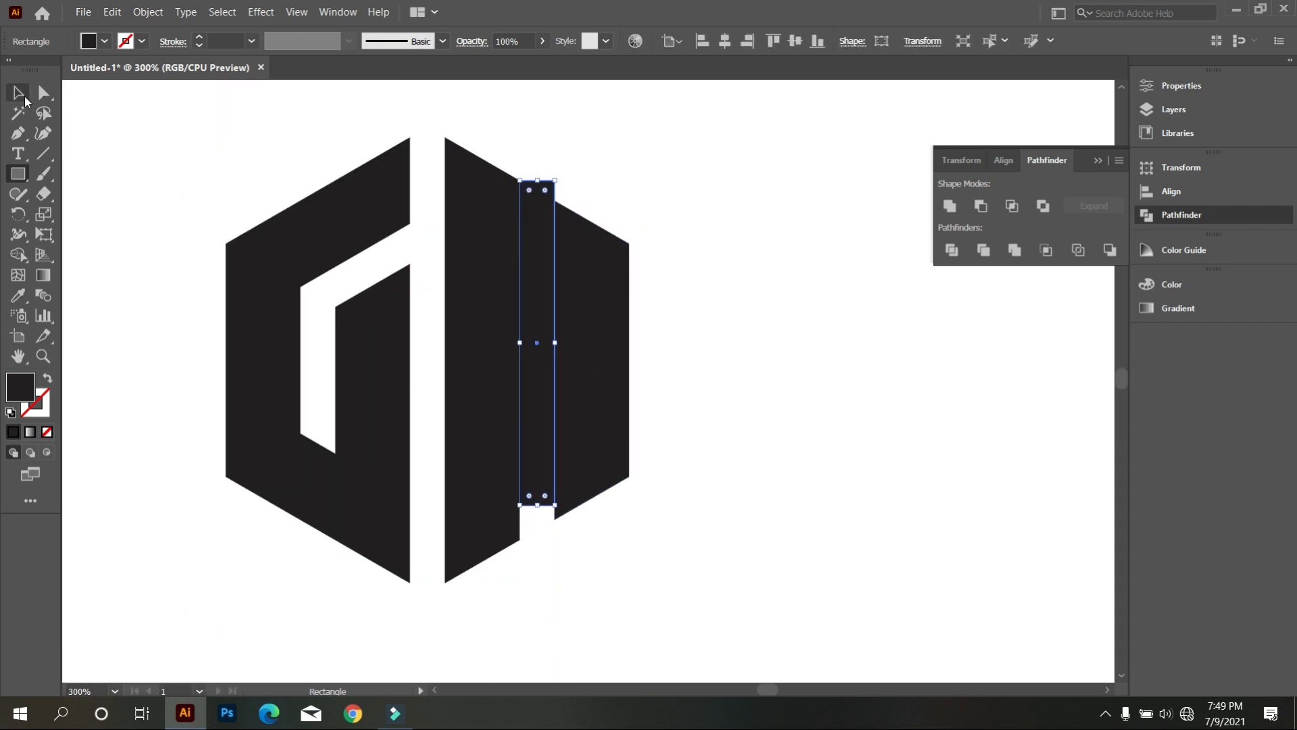
drag(560, 175, 744, 429)
click(817, 500)
Step: Align the vertical centers of the crossbar and the letter shapes
drag(837, 508, 168, 199)
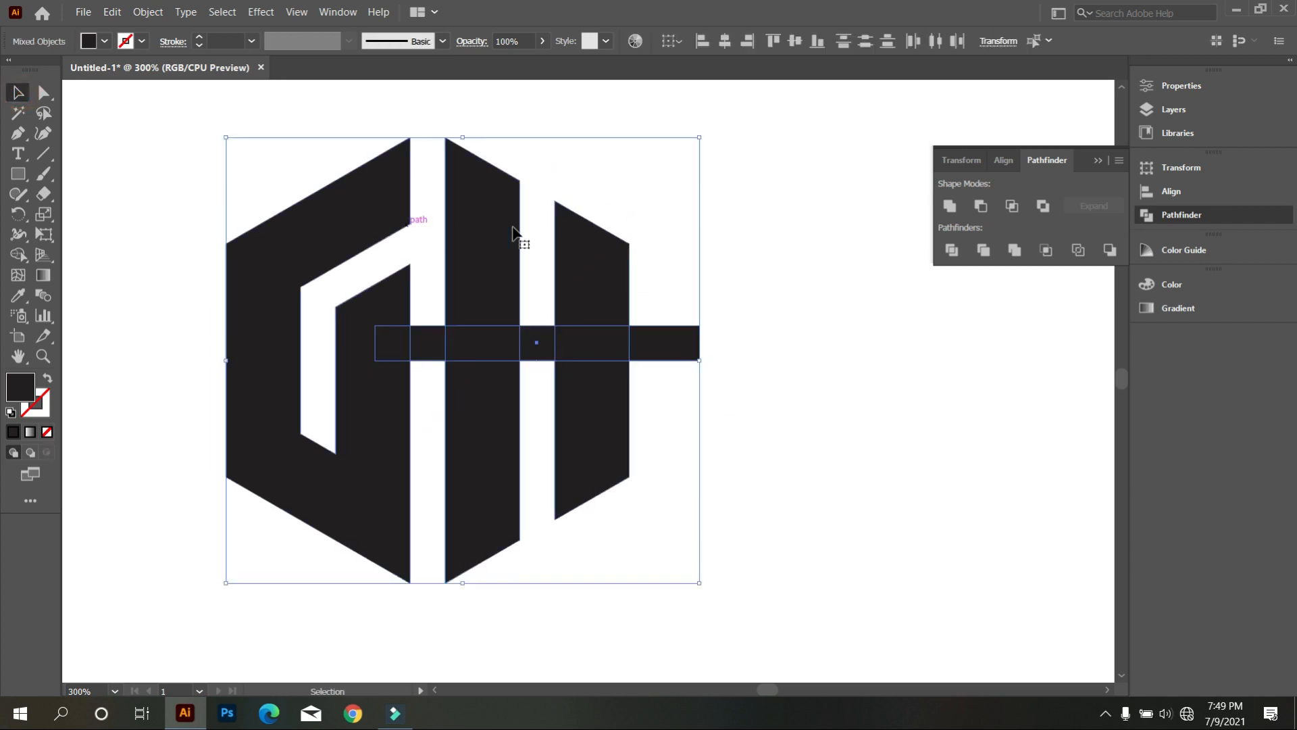
click(794, 42)
click(828, 253)
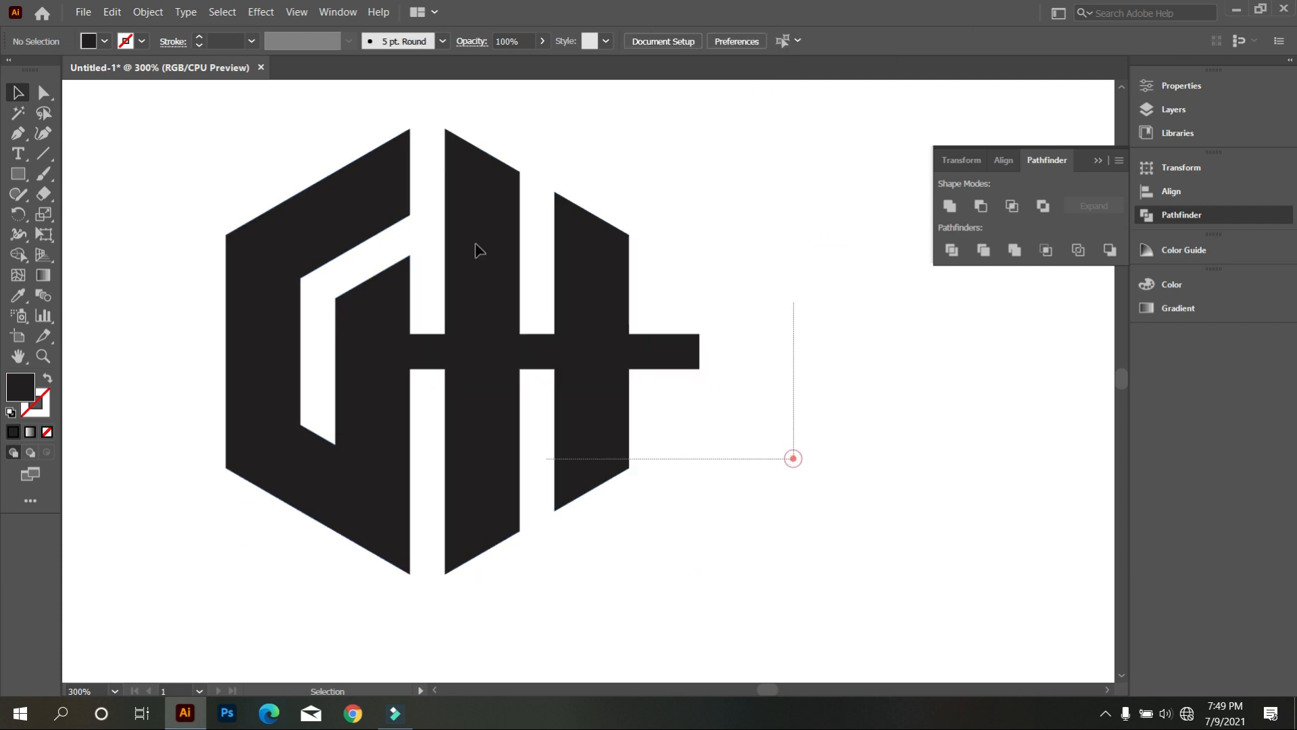
Step: Remove the crossbar pieces outside the H, between the G and H and beyond the outer bar, with the Shape Builder
drag(478, 250, 464, 238)
click(27, 254)
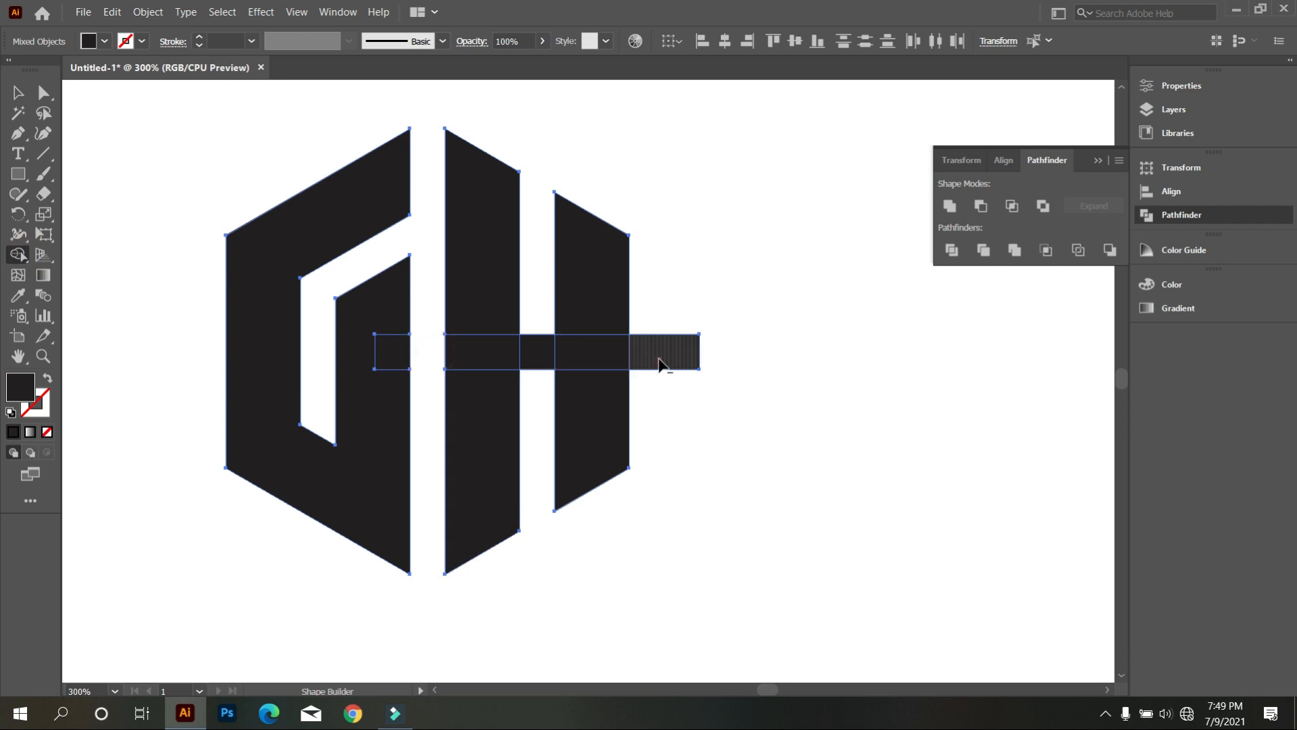
click(17, 93)
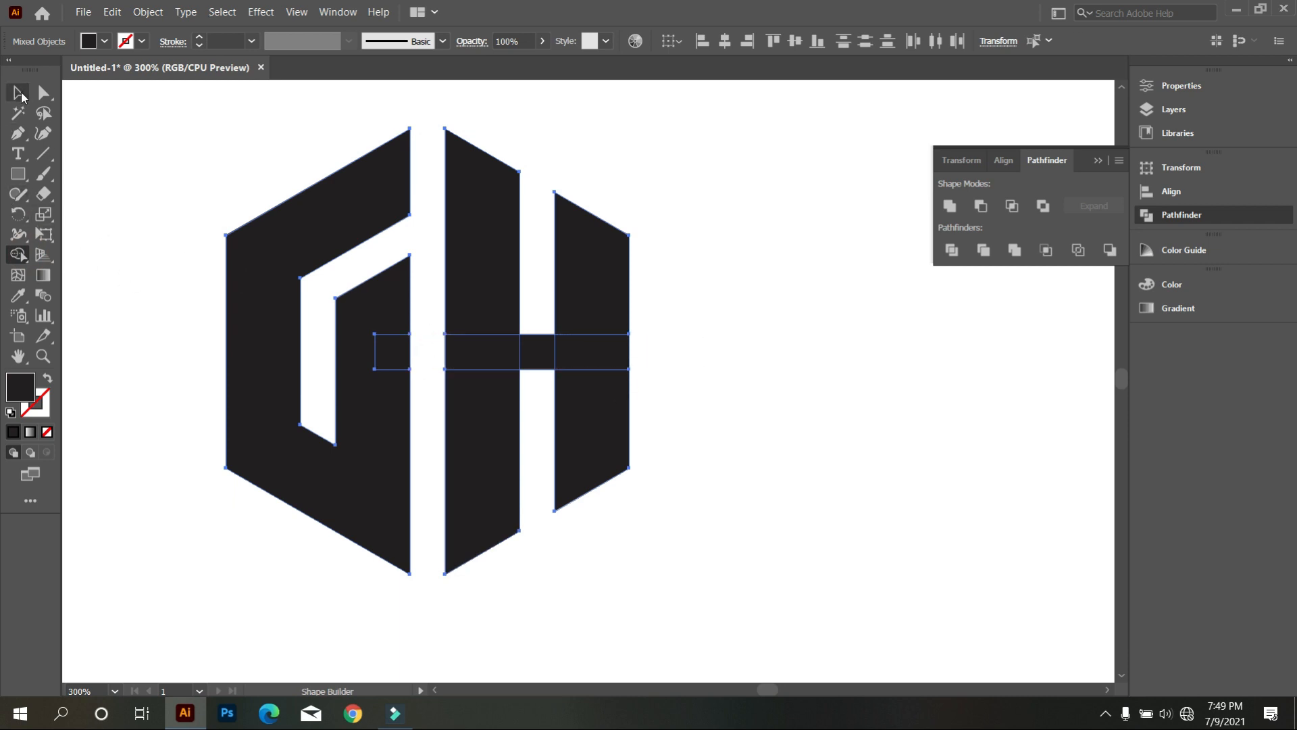
click(97, 143)
drag(698, 433, 833, 461)
scroll(694, 462, up, 1)
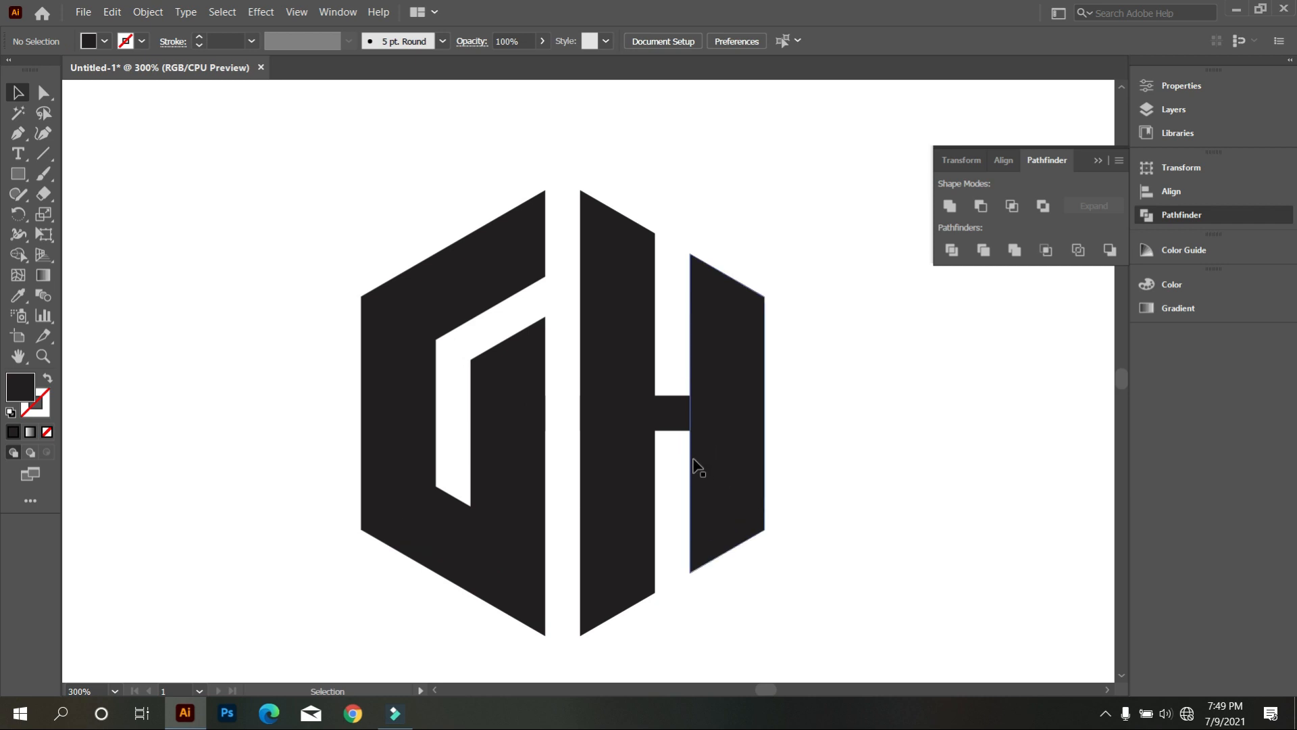
scroll(533, 362, down, 1)
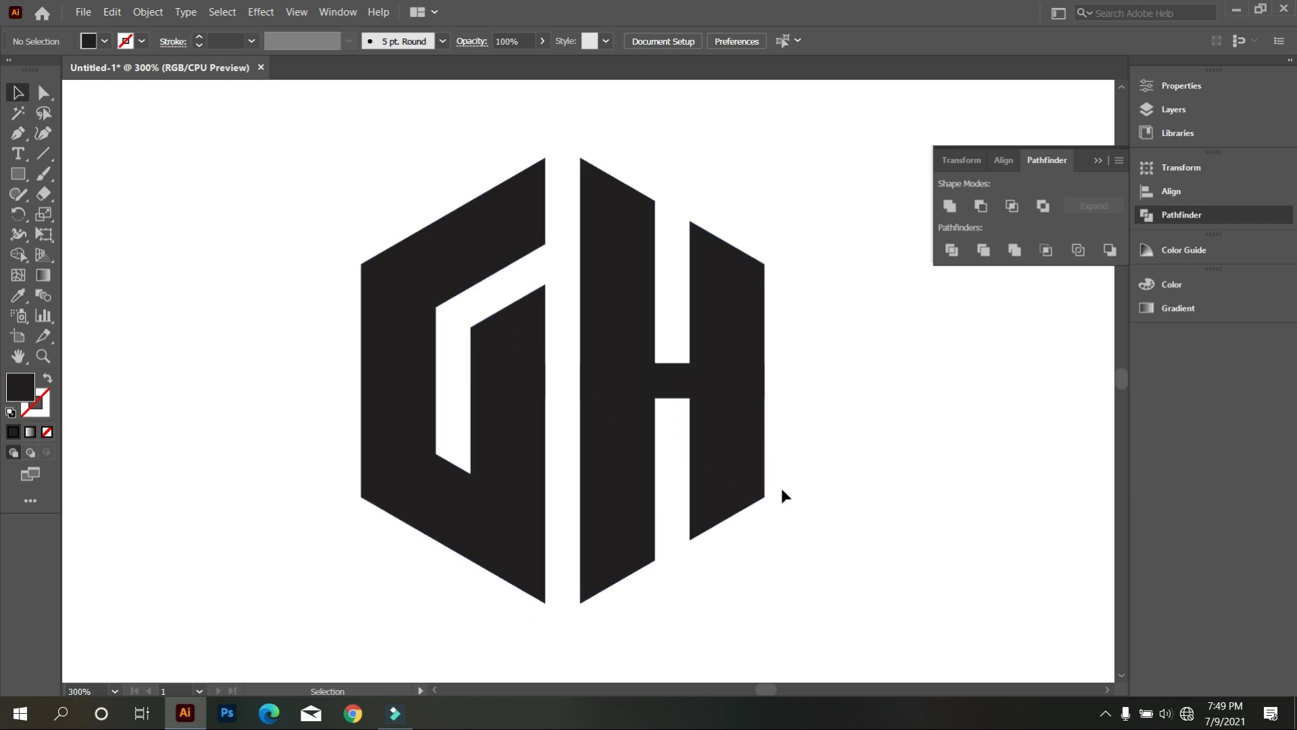
Step: Select the two upper anchor points of the G's inner bar and move them down to shorten the bar
click(560, 335)
click(44, 93)
drag(454, 299, 489, 356)
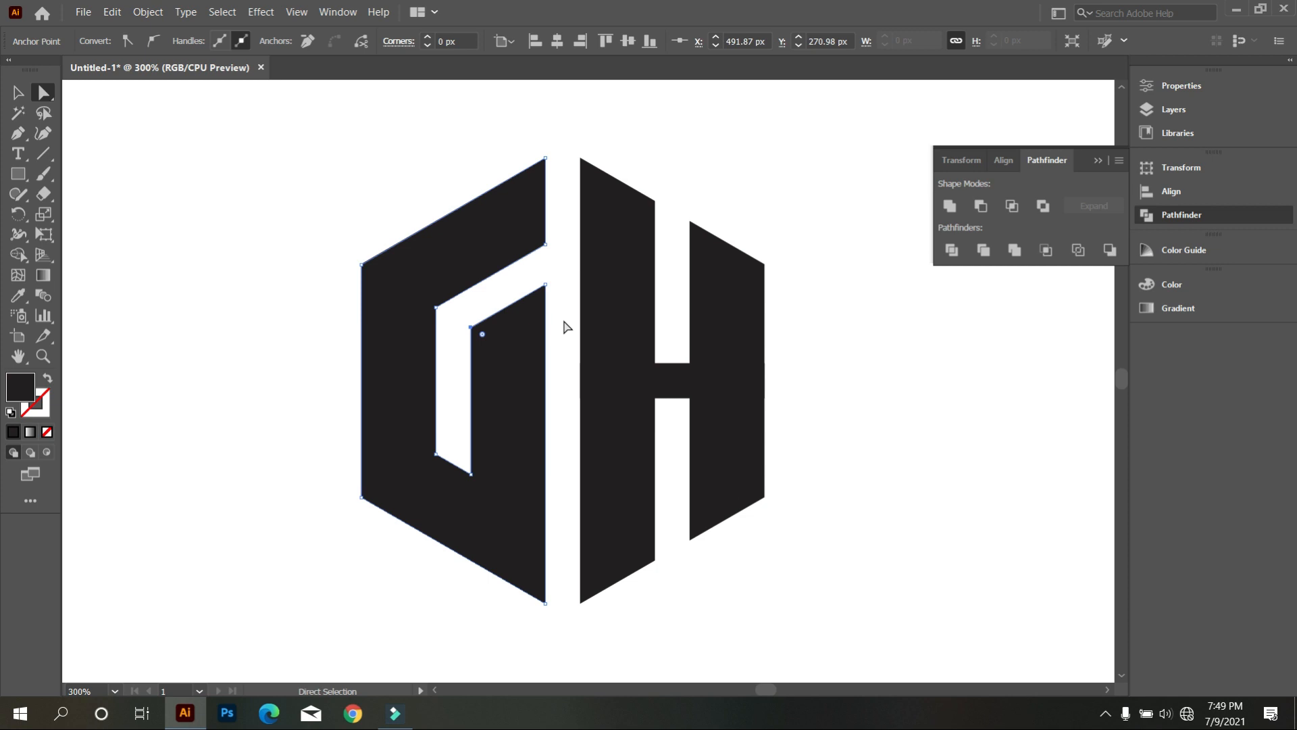
shift+click(538, 277)
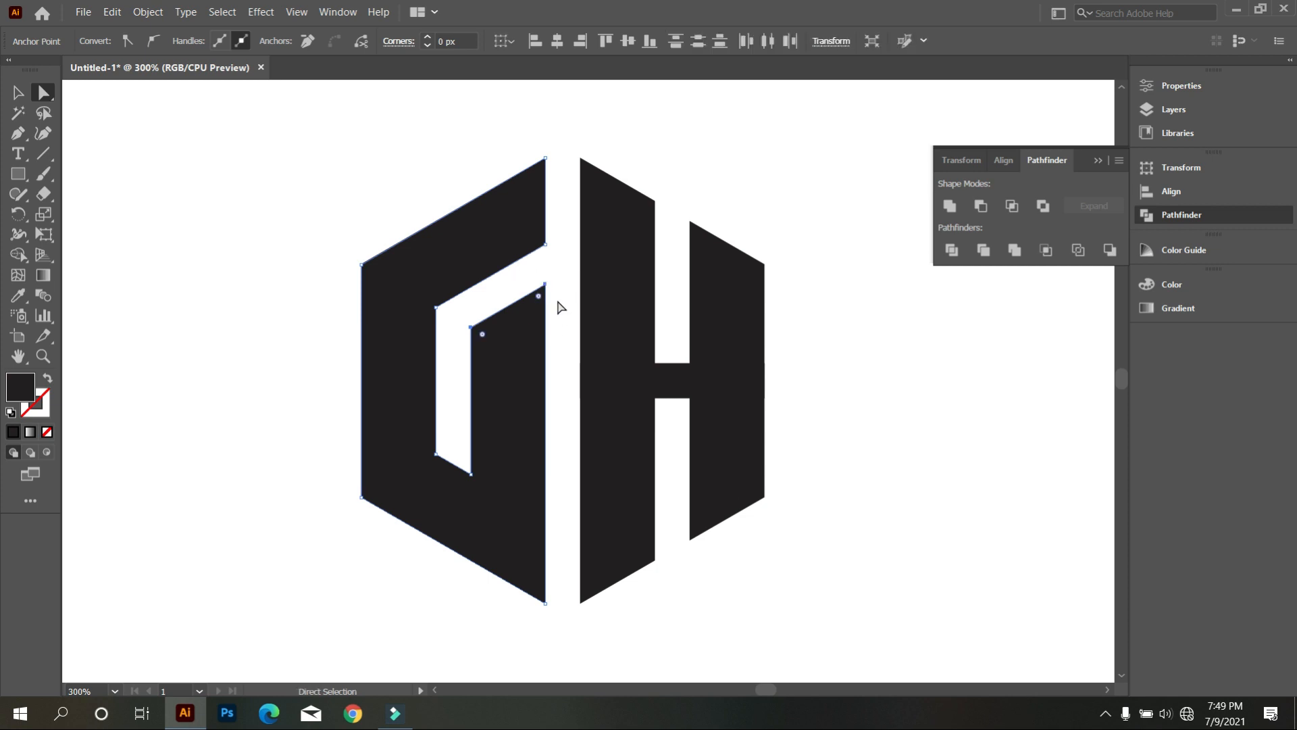
key(shift+Down)
key(shift+Down)
key(shift+Down)
key(shift+Down)
key(shift+Up)
key(shift+Up)
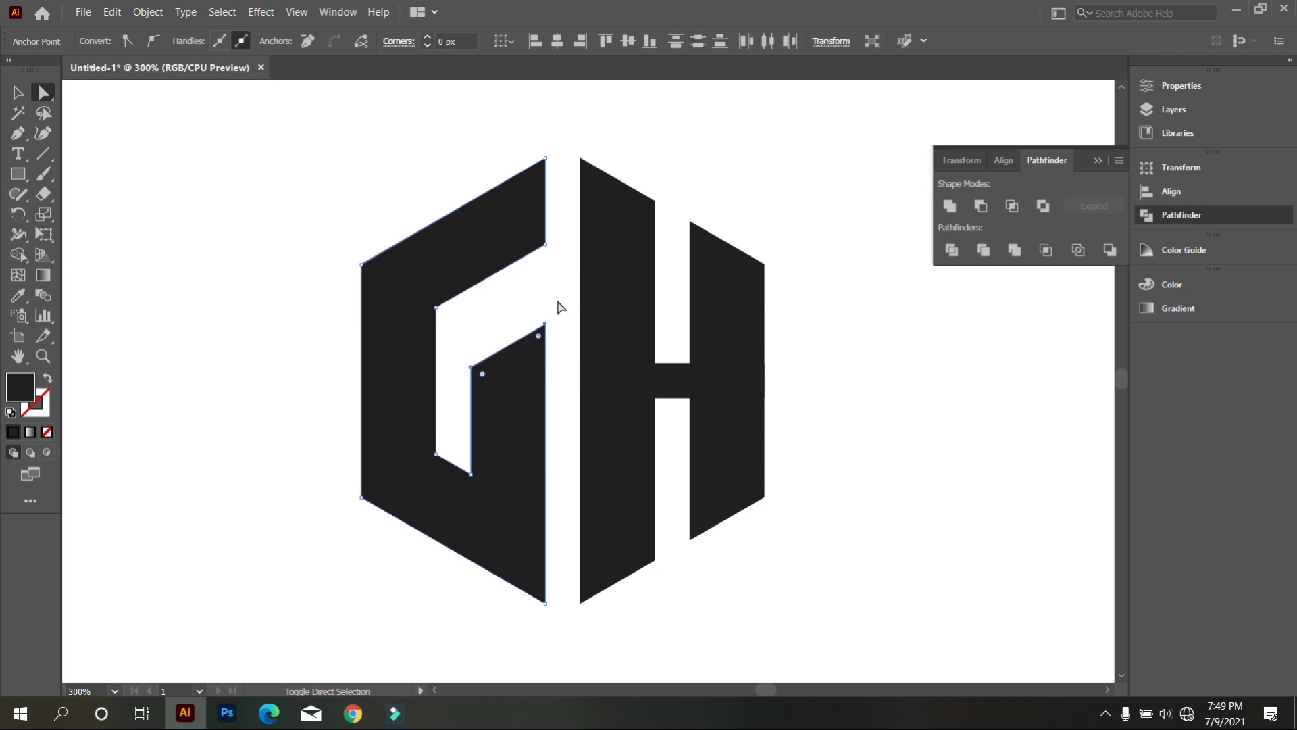
key(Down)
key(Up)
click(245, 277)
Step: Select the whole GH logo, unite its overlapping shapes with Pathfinder, and close the Pathfinder options
scroll(483, 405, down, 2)
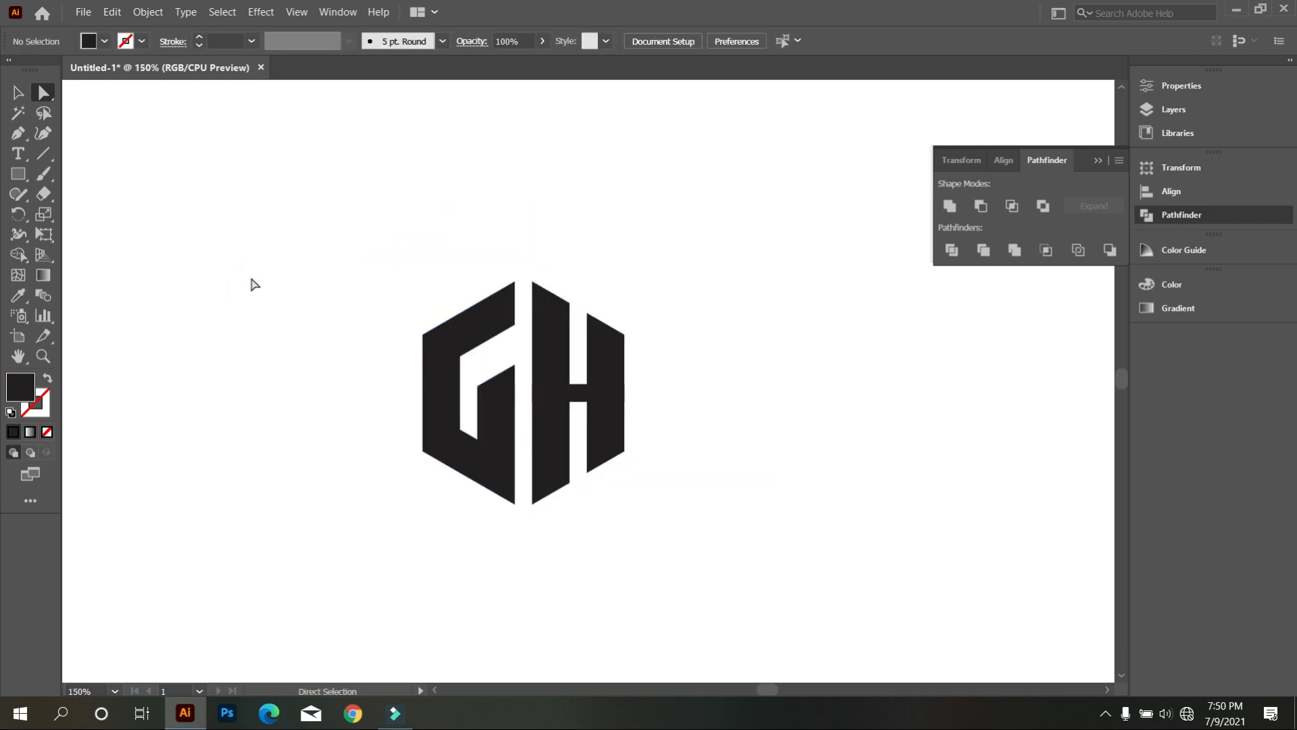
click(12, 96)
drag(365, 242, 725, 529)
click(949, 205)
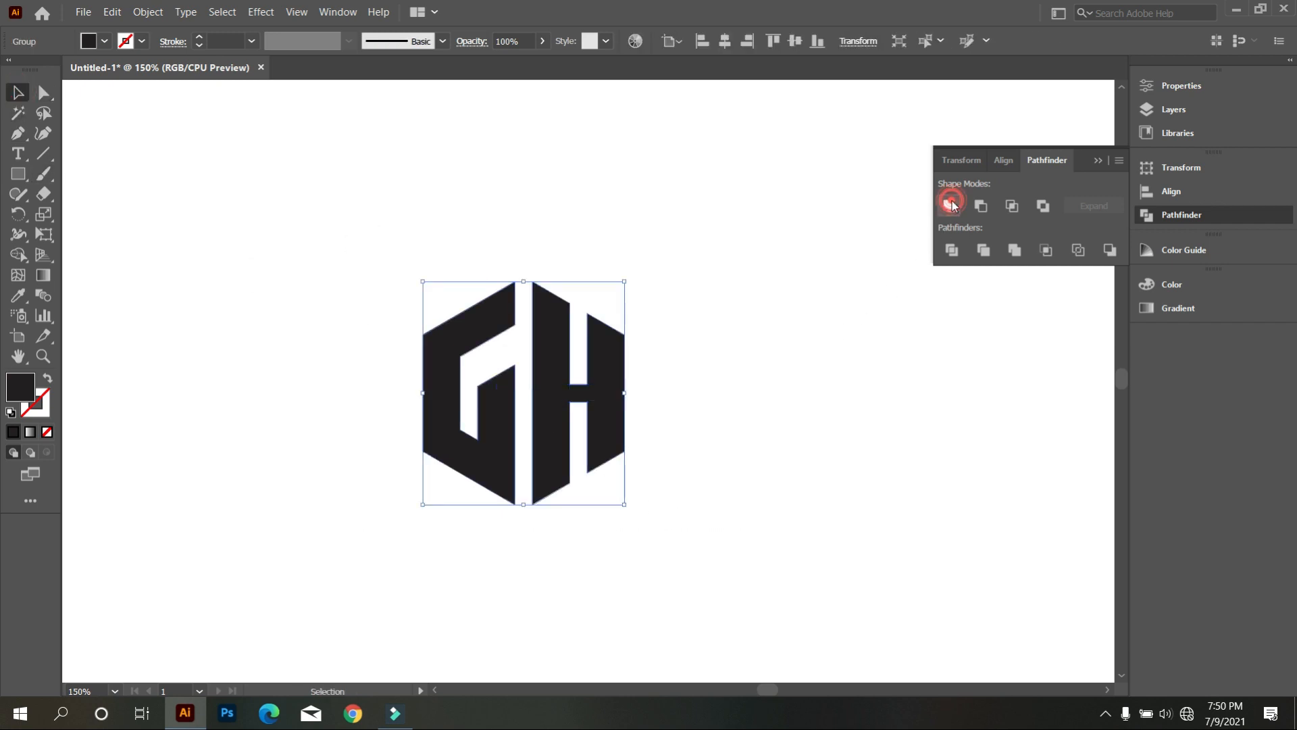
click(854, 394)
scroll(555, 543, up, 1)
scroll(682, 527, up, 2)
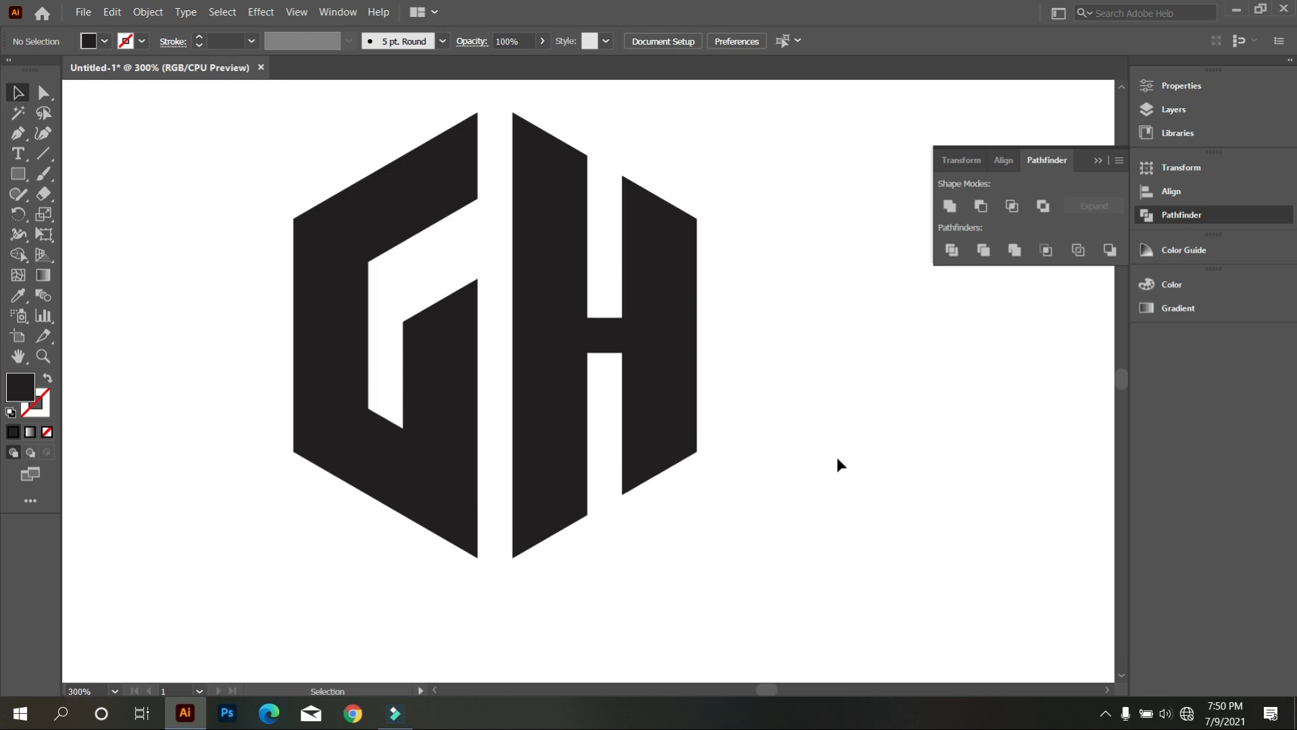
click(1099, 162)
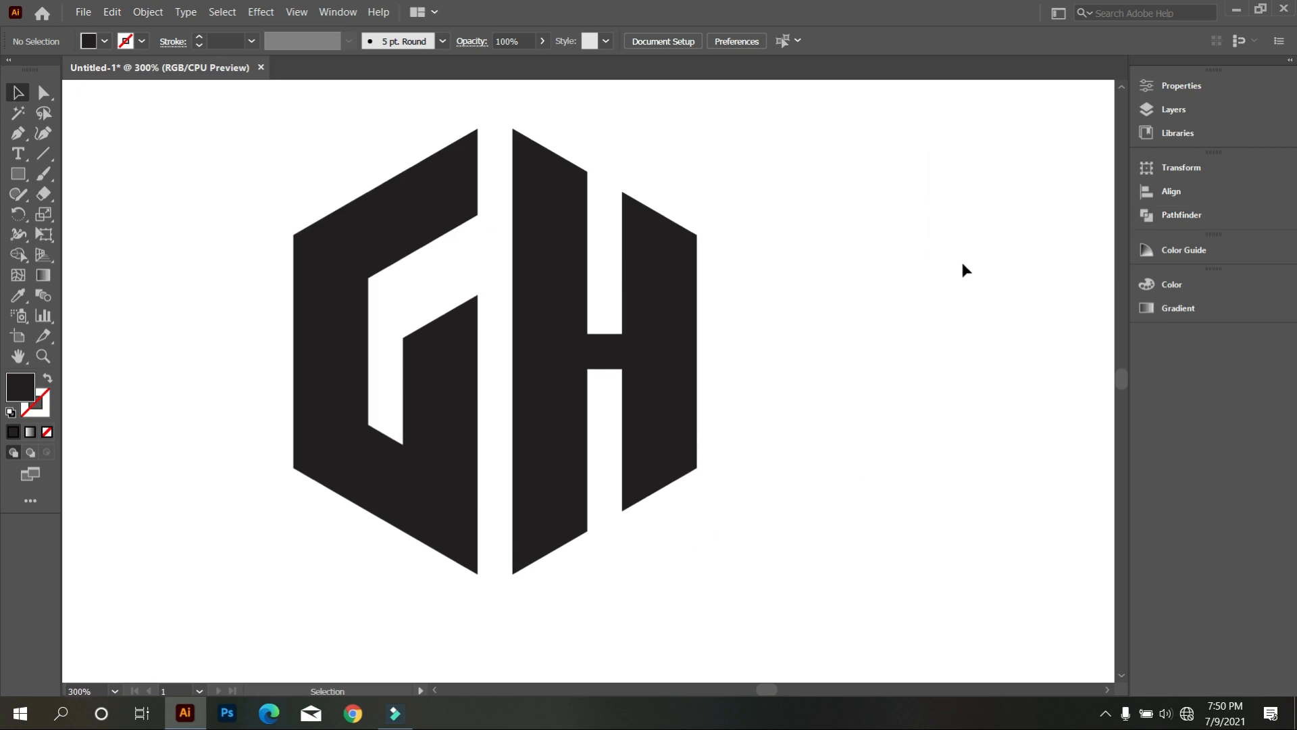
Step: Start an empty line of text in the free area below the GH logo
scroll(949, 265, down, 2)
scroll(905, 446, up, 1)
key(space)
drag(929, 548, 801, 522)
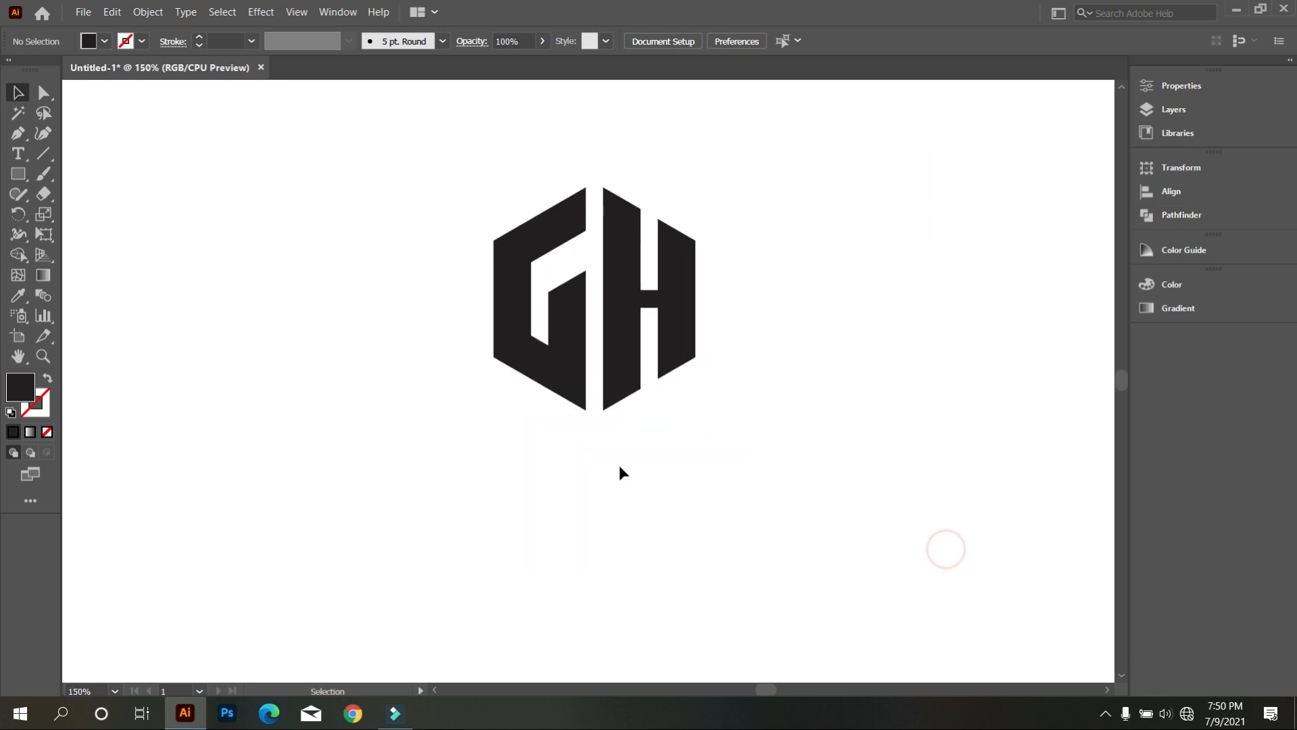
click(18, 154)
click(409, 541)
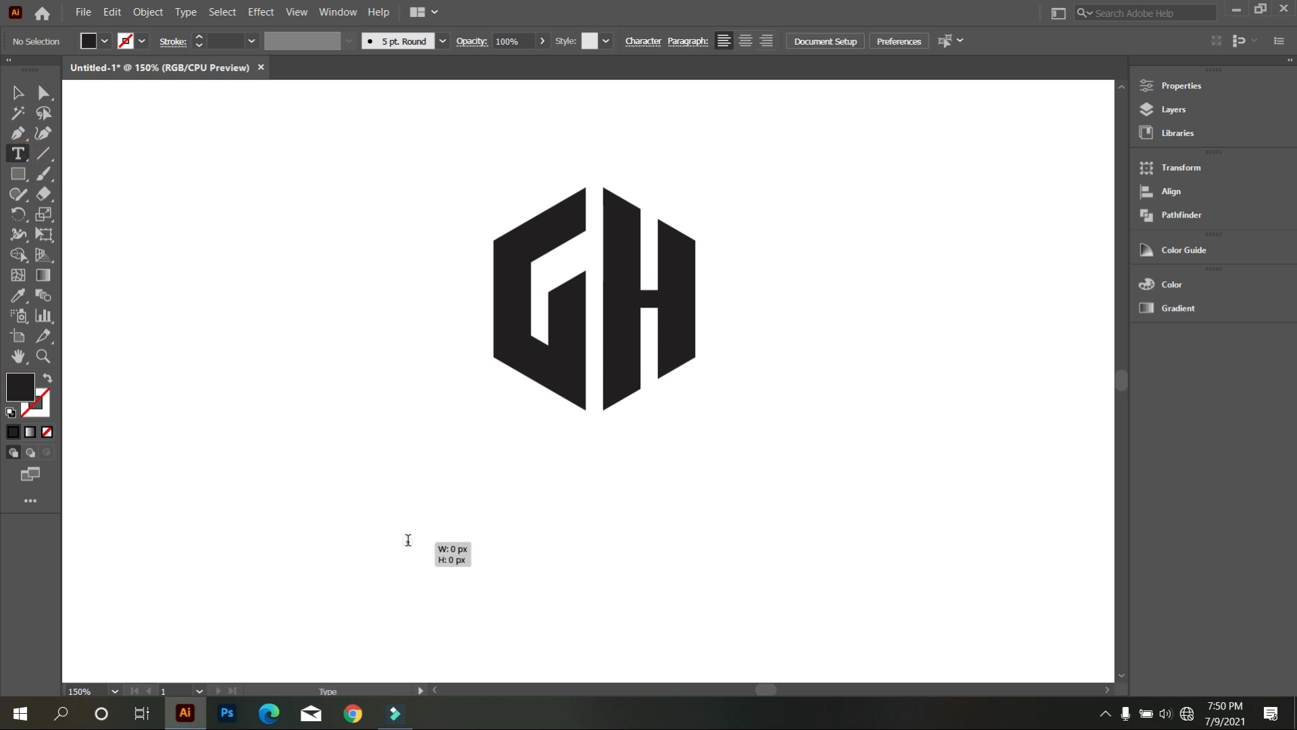
key(Delete)
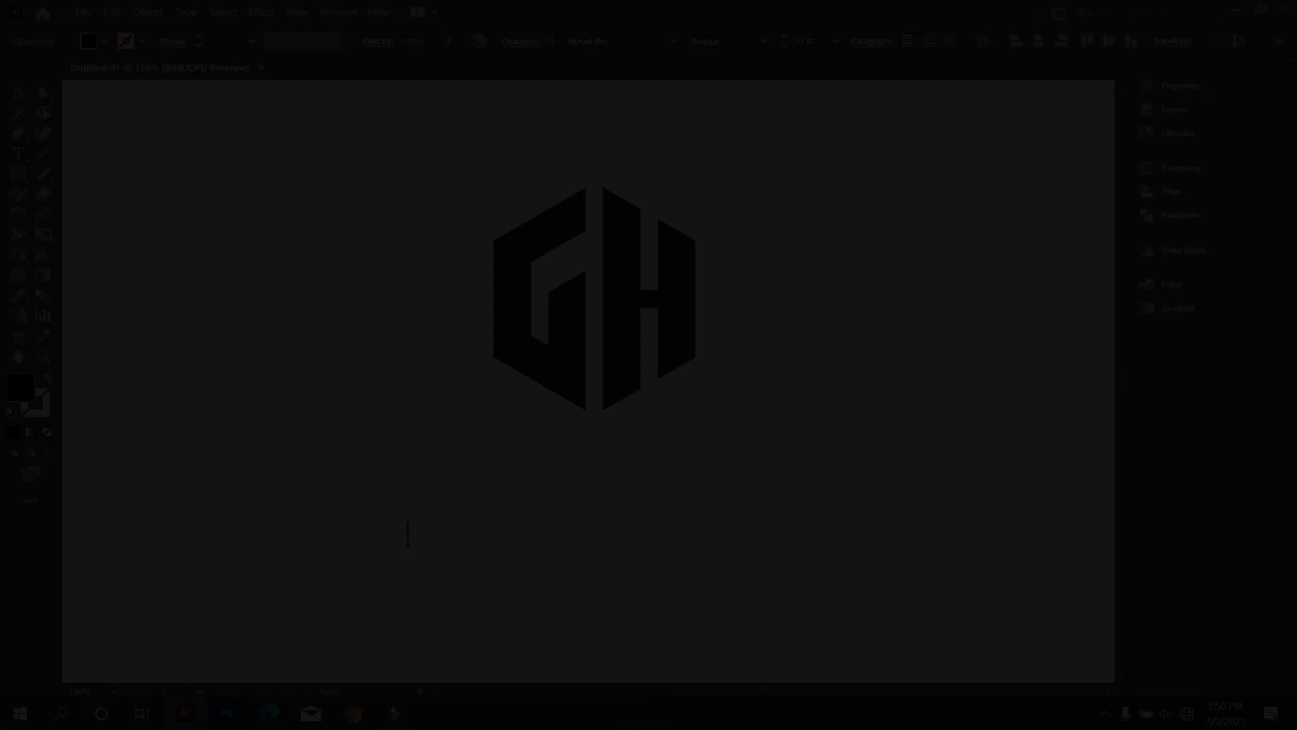